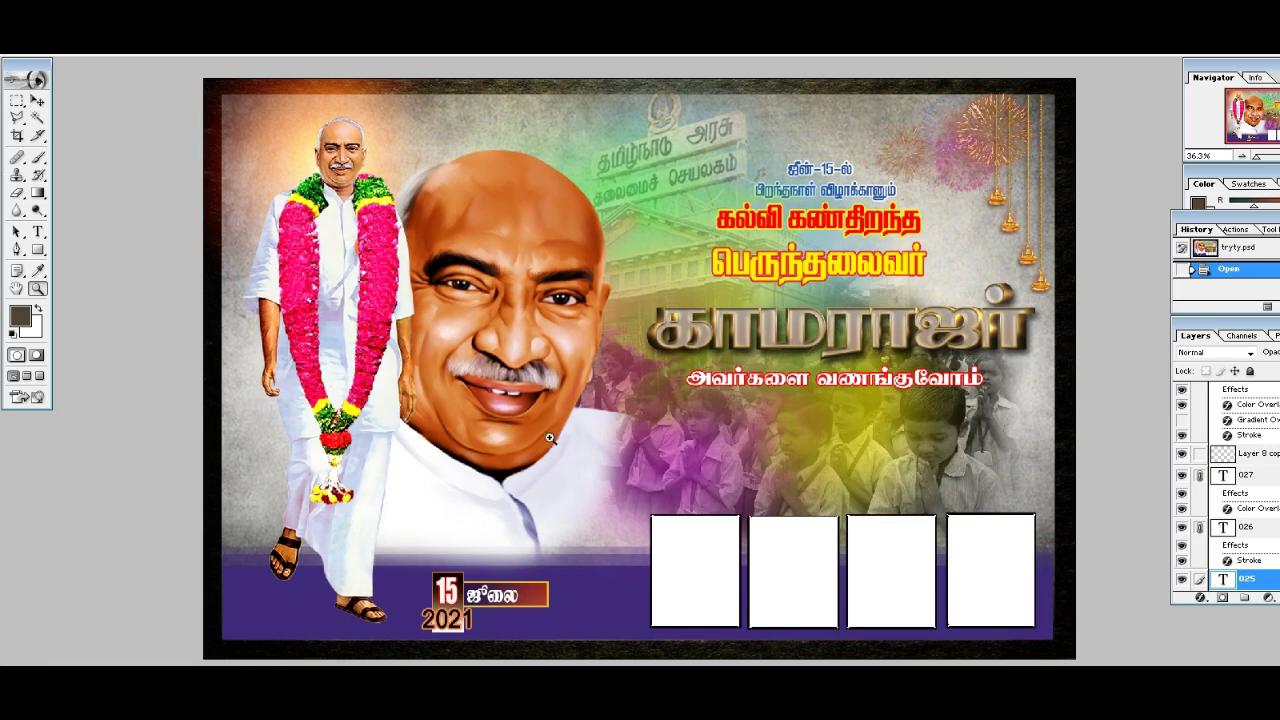
Try moving the garlanded standing figure and the large portrait, and undo each move.
{"action": "mouse_move", "coordinate": [325, 251]}
{"action": "left_mouse_down"}
{"action": "mouse_move", "coordinate": [361, 269]}
{"action": "mouse_move", "coordinate": [333, 258]}
{"action": "left_mouse_up"}
{"action": "right_click", "coordinate": [483, 279]}
{"action": "left_click", "coordinate": [495, 252]}
{"action": "key", "text": "ctrl+z"}
{"action": "right_click", "coordinate": [495, 248]}
{"action": "left_click", "coordinate": [507, 255]}
{"action": "mouse_move", "coordinate": [507, 255]}
{"action": "left_mouse_down"}
{"action": "mouse_move", "coordinate": [486, 240]}
{"action": "mouse_move", "coordinate": [507, 252]}
{"action": "left_mouse_up"}
{"action": "key", "text": "ctrl+z"}
Try moving the glow behind the figure's head and the government building image, and undo both moves.
{"action": "left_click_drag", "start_coordinate": [310, 172], "coordinate": [343, 133]}
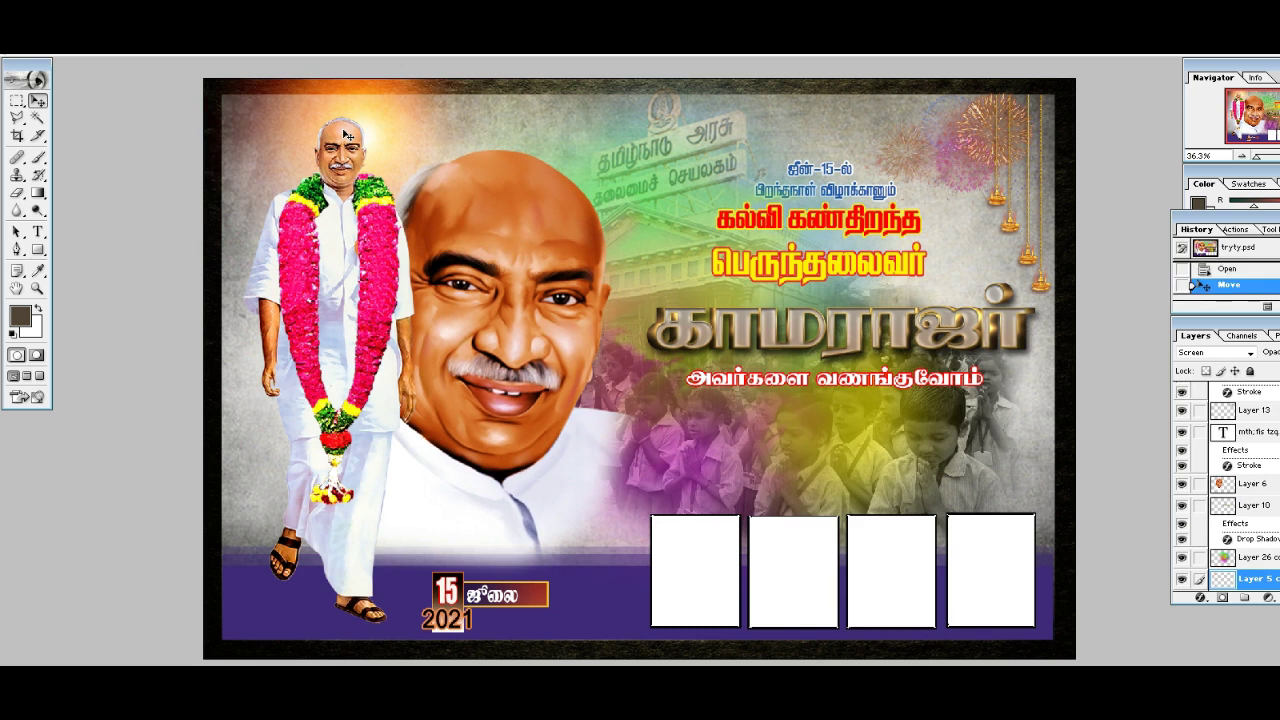
{"action": "key", "text": "ctrl+z"}
{"action": "right_click", "coordinate": [706, 166]}
{"action": "left_click", "coordinate": [717, 173]}
{"action": "left_click_drag", "start_coordinate": [717, 173], "coordinate": [748, 146]}
{"action": "key", "text": "ctrl+z"}
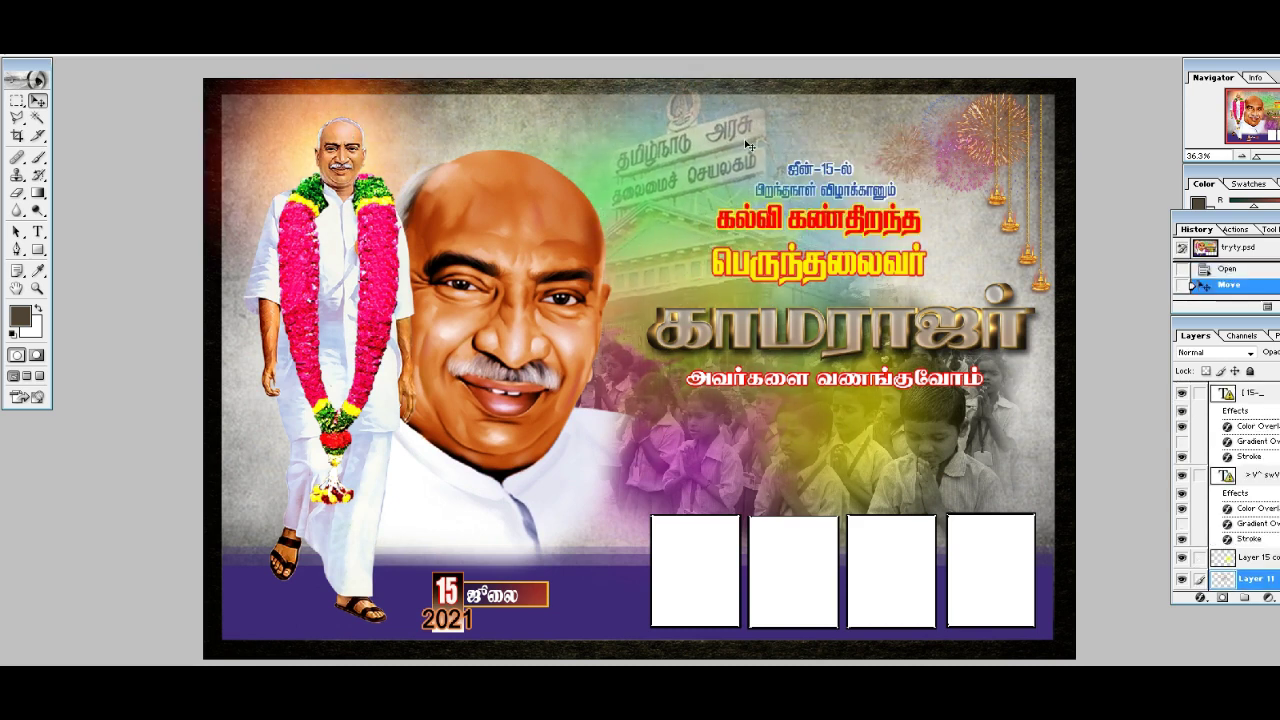
{"action": "key", "text": "ctrl+z"}
Try moving the colour tint over the praying children, and undo the move.
{"action": "right_click", "coordinate": [940, 455]}
{"action": "left_click", "coordinate": [956, 462]}
{"action": "right_click", "coordinate": [945, 447]}
{"action": "left_click_drag", "start_coordinate": [956, 462], "coordinate": [943, 457]}
{"action": "left_click", "coordinate": [963, 456]}
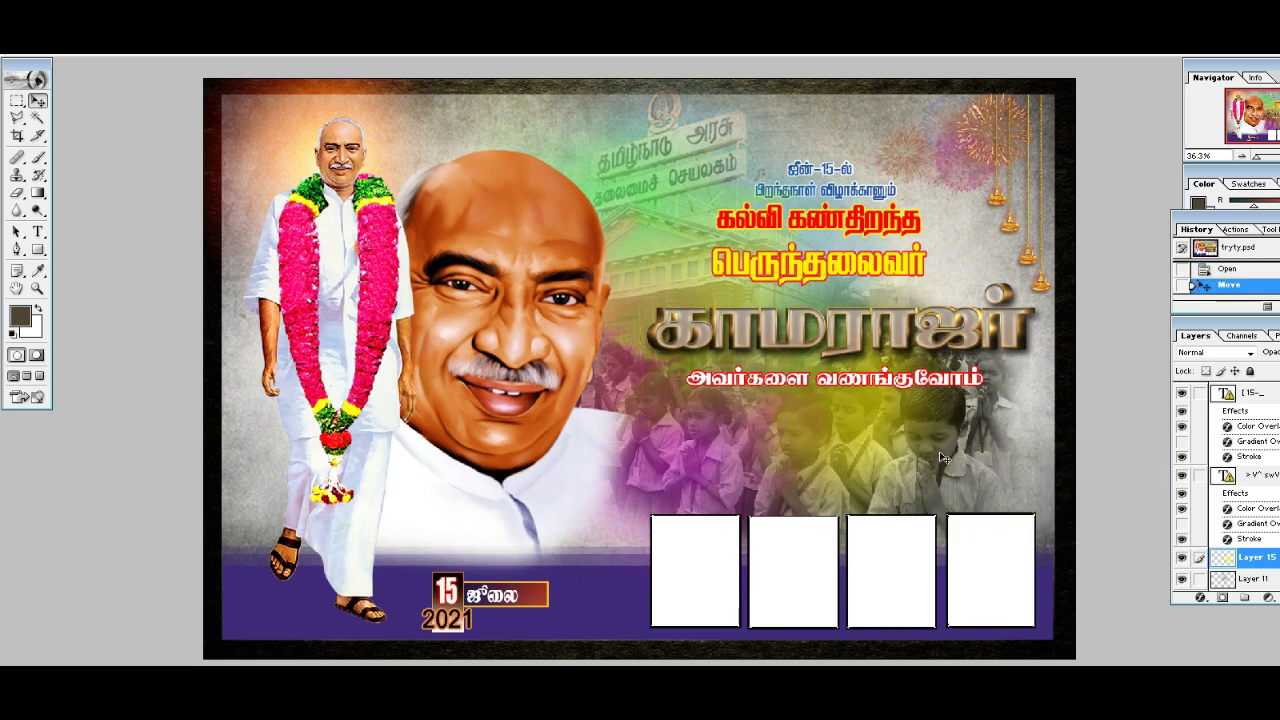
{"action": "key", "text": "ctrl+z"}
Try moving the first white photo frame and the July date label on the bottom band, undoing each move.
{"action": "right_click", "coordinate": [714, 543]}
{"action": "left_click", "coordinate": [705, 551]}
{"action": "left_click_drag", "start_coordinate": [699, 551], "coordinate": [667, 534]}
{"action": "key", "text": "ctrl+z"}
{"action": "right_click", "coordinate": [527, 594]}
{"action": "left_click", "coordinate": [562, 474]}
{"action": "mouse_move", "coordinate": [539, 592]}
{"action": "left_mouse_down"}
{"action": "mouse_move", "coordinate": [513, 564]}
{"action": "mouse_move", "coordinate": [553, 602]}
{"action": "left_mouse_up"}
{"action": "key", "text": "ctrl+z"}
Try moving the hanging lamps, undo the move, and select the fireworks layer.
{"action": "right_click", "coordinate": [1008, 229]}
{"action": "left_click", "coordinate": [1018, 238]}
{"action": "left_click_drag", "start_coordinate": [1012, 236], "coordinate": [941, 258]}
{"action": "key", "text": "ctrl+z"}
{"action": "right_click", "coordinate": [983, 133]}
{"action": "left_click", "coordinate": [1000, 138]}
Try moving the red headline and the small blue birthday line above it, undoing each move.
{"action": "right_click", "coordinate": [924, 233]}
{"action": "left_click", "coordinate": [938, 241]}
{"action": "mouse_move", "coordinate": [919, 231]}
{"action": "left_mouse_down"}
{"action": "mouse_move", "coordinate": [907, 234]}
{"action": "mouse_move", "coordinate": [918, 239]}
{"action": "left_mouse_up"}
{"action": "key", "text": "ctrl+z"}
{"action": "right_click", "coordinate": [868, 193]}
{"action": "left_click", "coordinate": [893, 203]}
{"action": "left_click_drag", "start_coordinate": [881, 198], "coordinate": [884, 199]}
{"action": "key", "text": "ctrl+z"}
Try moving the metallic name title and the tribute line below it, and undo the moves.
{"action": "right_click", "coordinate": [892, 328]}
{"action": "left_click", "coordinate": [917, 337]}
{"action": "mouse_move", "coordinate": [920, 338]}
{"action": "left_mouse_down"}
{"action": "mouse_move", "coordinate": [880, 322]}
{"action": "mouse_move", "coordinate": [920, 343]}
{"action": "left_mouse_up"}
{"action": "right_click", "coordinate": [910, 383]}
{"action": "left_click", "coordinate": [936, 393]}
{"action": "mouse_move", "coordinate": [937, 393]}
{"action": "left_mouse_down"}
{"action": "mouse_move", "coordinate": [955, 394]}
{"action": "mouse_move", "coordinate": [945, 389]}
{"action": "left_mouse_up"}
{"action": "key", "text": "ctrl+z"}
Try moving the praying children photo on Layer 14, undo the move, and select Layer 12 in the bottom band.
{"action": "right_click", "coordinate": [954, 417]}
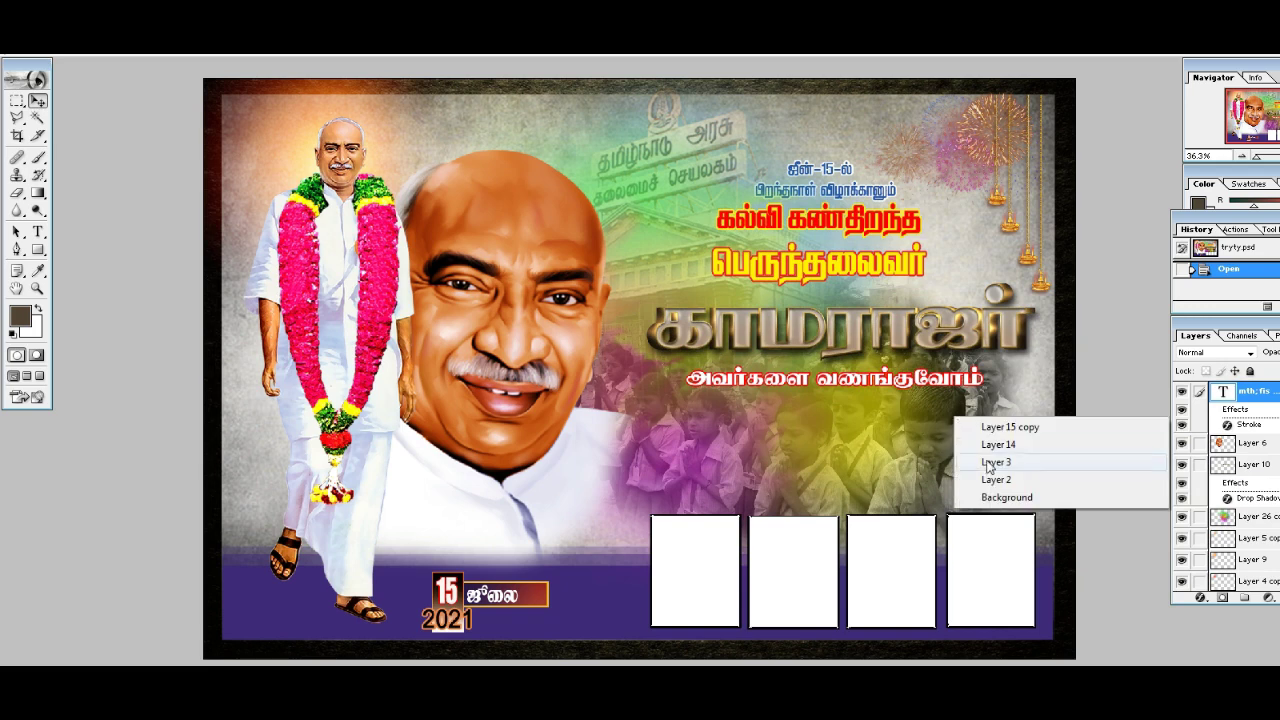
{"action": "left_click", "coordinate": [985, 462]}
{"action": "right_click", "coordinate": [944, 417]}
{"action": "left_click", "coordinate": [968, 445]}
{"action": "left_click_drag", "start_coordinate": [968, 445], "coordinate": [966, 409]}
{"action": "key", "text": "ctrl+z"}
{"action": "right_click", "coordinate": [626, 597]}
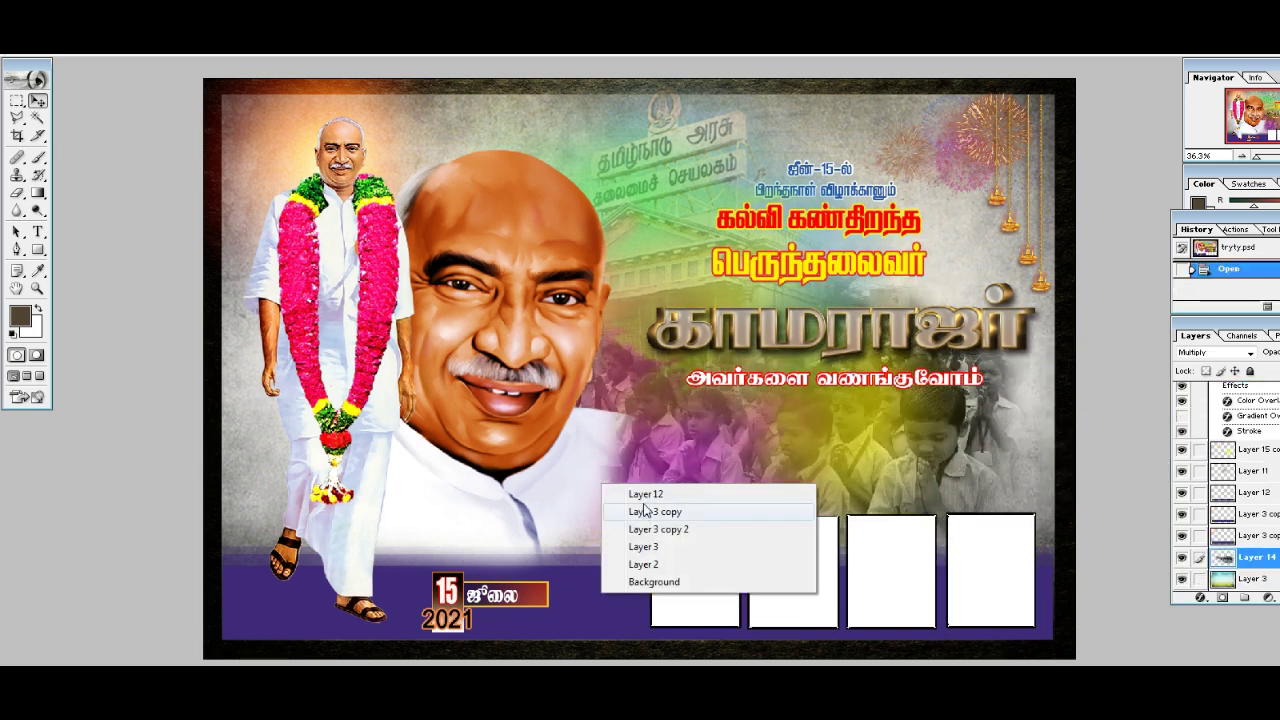
{"action": "left_click", "coordinate": [640, 497]}
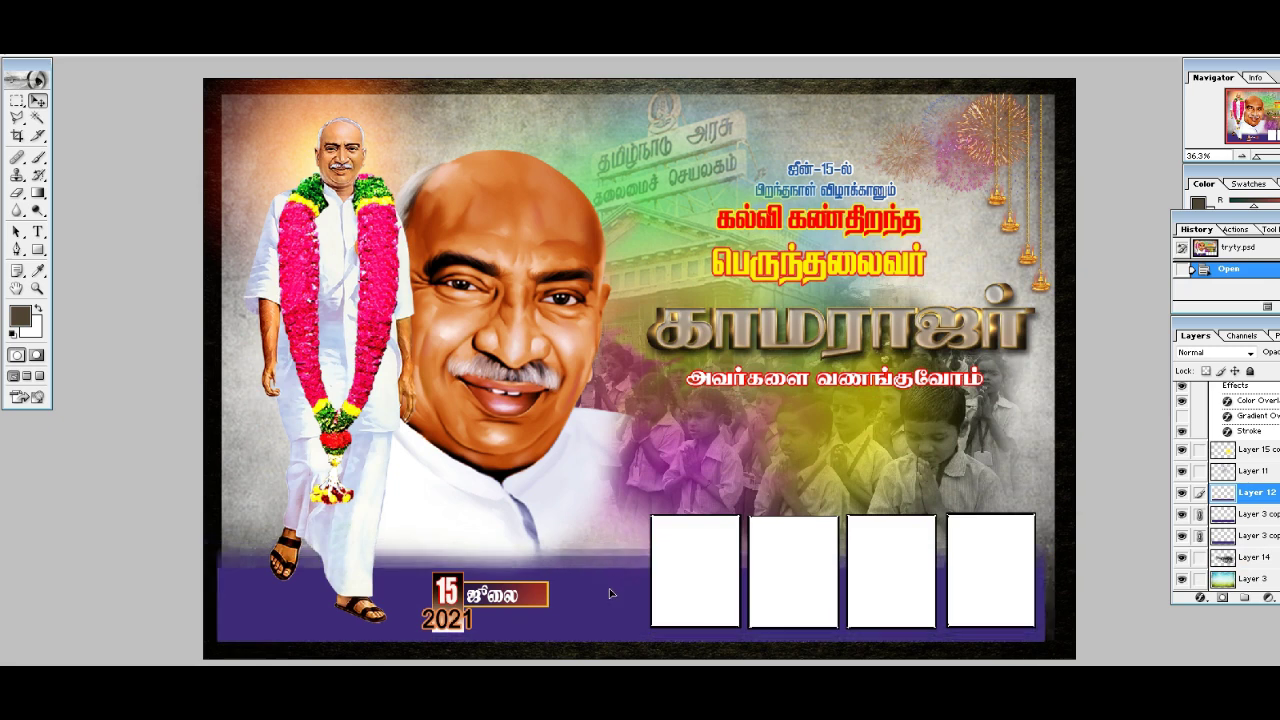
Examine the banner's figure, portrait, date label, photo frames and headings in close-up.
{"action": "left_click", "coordinate": [37, 288]}
{"action": "left_click", "coordinate": [170, 162]}
{"action": "left_click", "coordinate": [168, 162]}
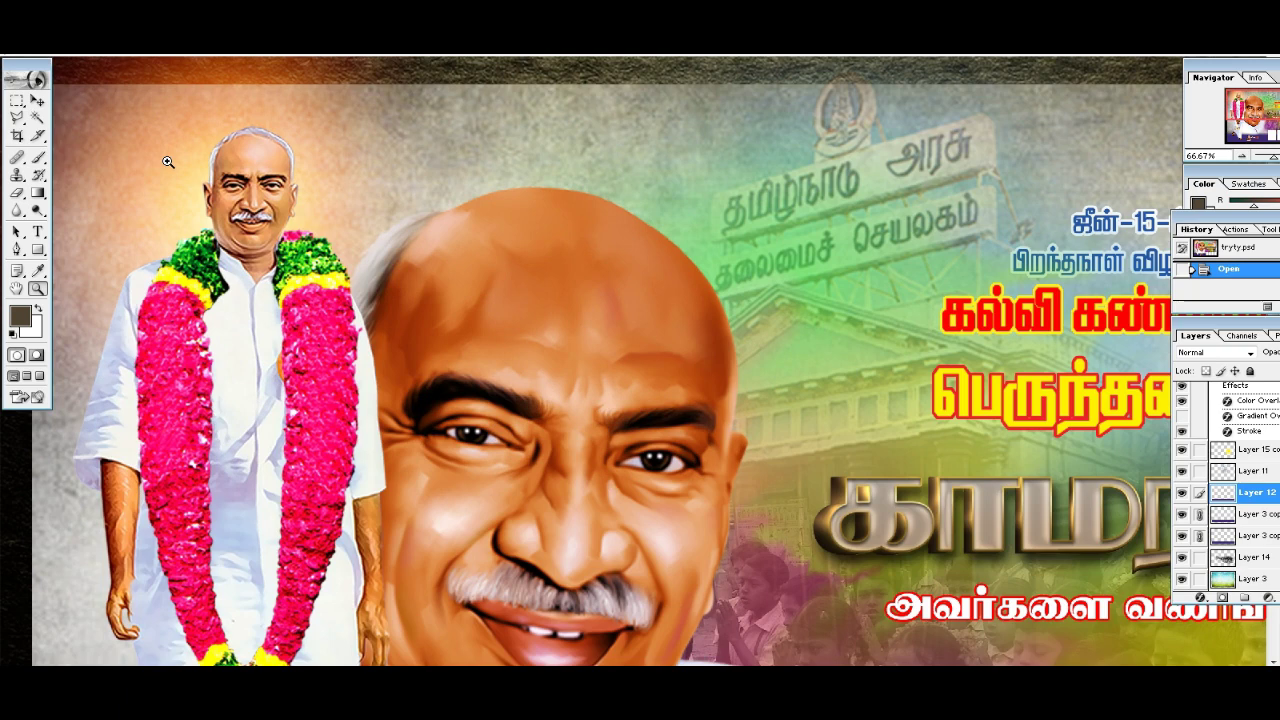
{"action": "left_click", "coordinate": [15, 287]}
{"action": "left_click_drag", "start_coordinate": [443, 502], "coordinate": [430, 380]}
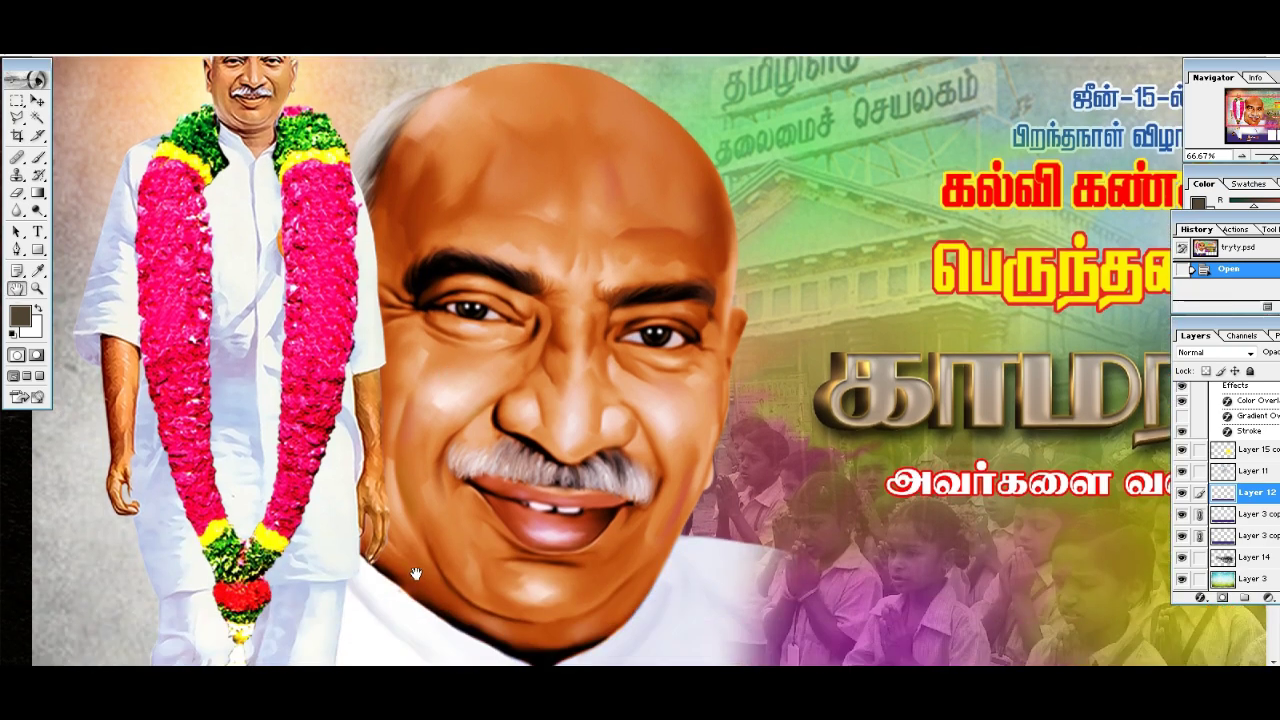
{"action": "left_click_drag", "start_coordinate": [414, 573], "coordinate": [402, 448]}
{"action": "scroll", "coordinate": [403, 566], "scroll_direction": "down", "scroll_amount": 5}
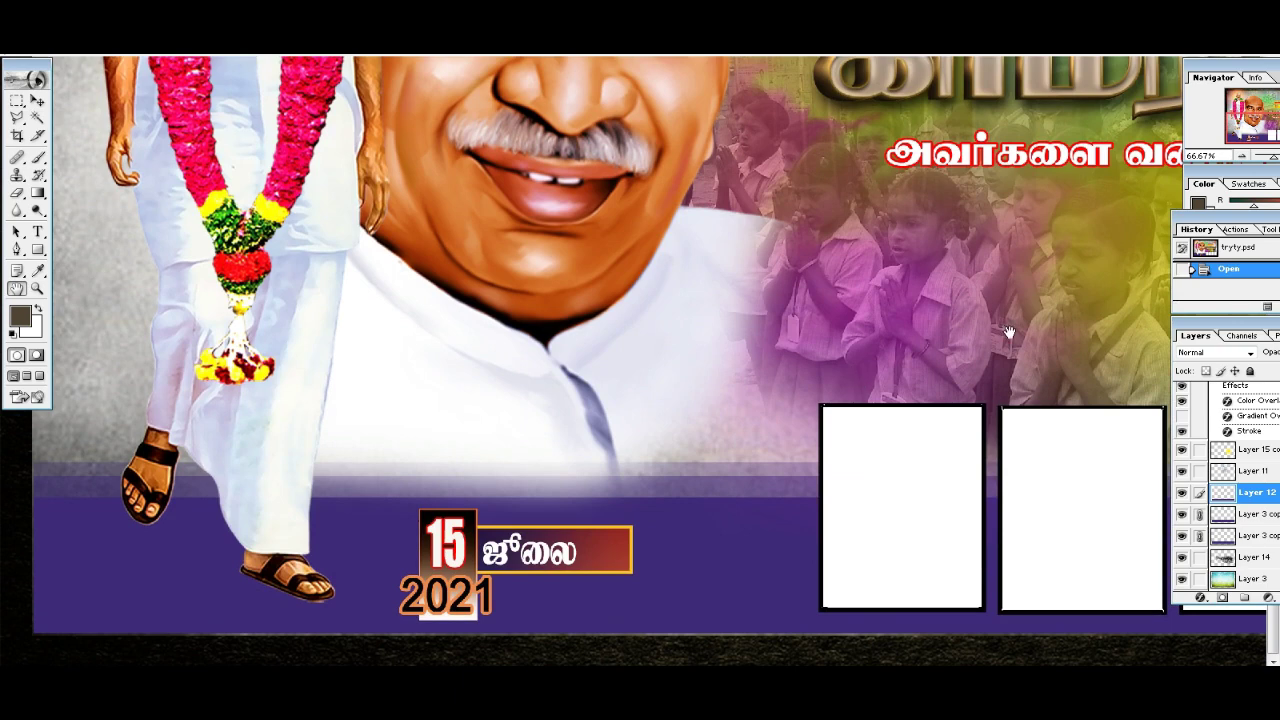
{"action": "left_click_drag", "start_coordinate": [1009, 332], "coordinate": [758, 434]}
{"action": "mouse_move", "coordinate": [945, 379]}
{"action": "left_mouse_down"}
{"action": "mouse_move", "coordinate": [894, 403]}
{"action": "mouse_move", "coordinate": [838, 401]}
{"action": "left_mouse_up"}
{"action": "scroll", "coordinate": [855, 290], "scroll_direction": "up", "scroll_amount": 4}
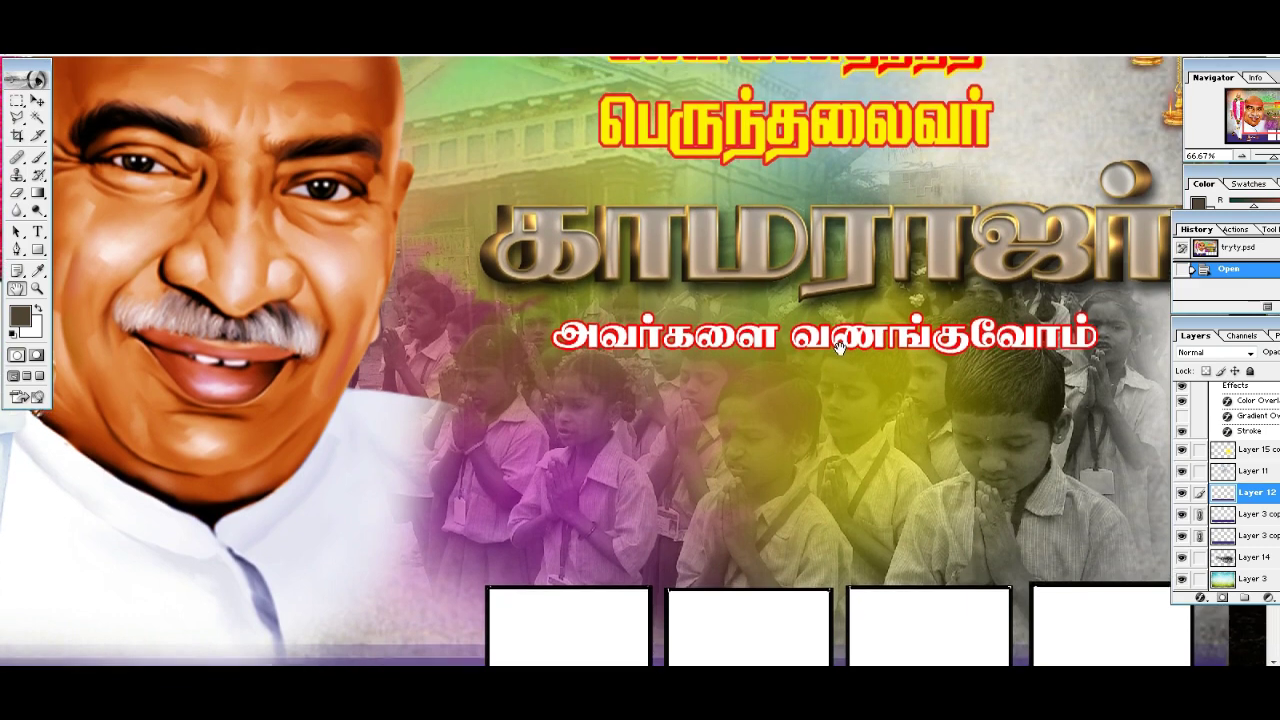
{"action": "scroll", "coordinate": [827, 354], "scroll_direction": "up", "scroll_amount": 4}
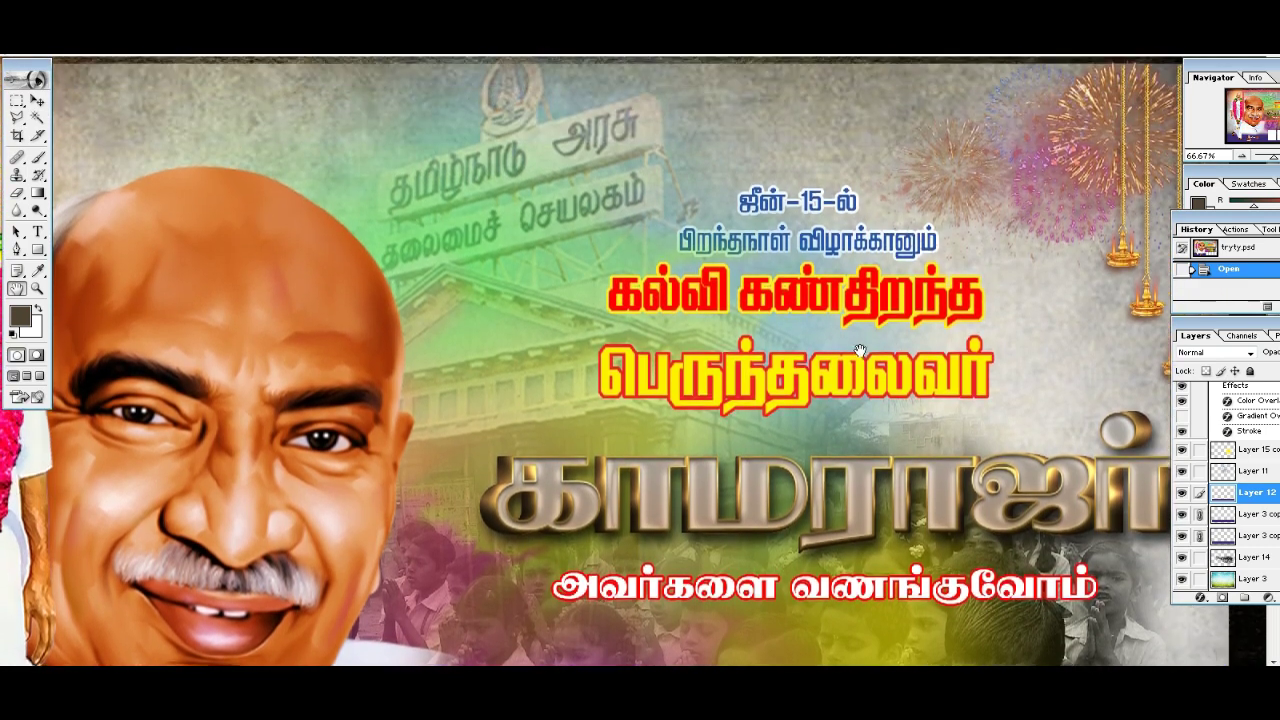
Check the garlanded figure, praying children and title text again in detail, and return to an overview of the banner.
{"action": "scroll", "coordinate": [595, 325], "scroll_direction": "left", "scroll_amount": 6}
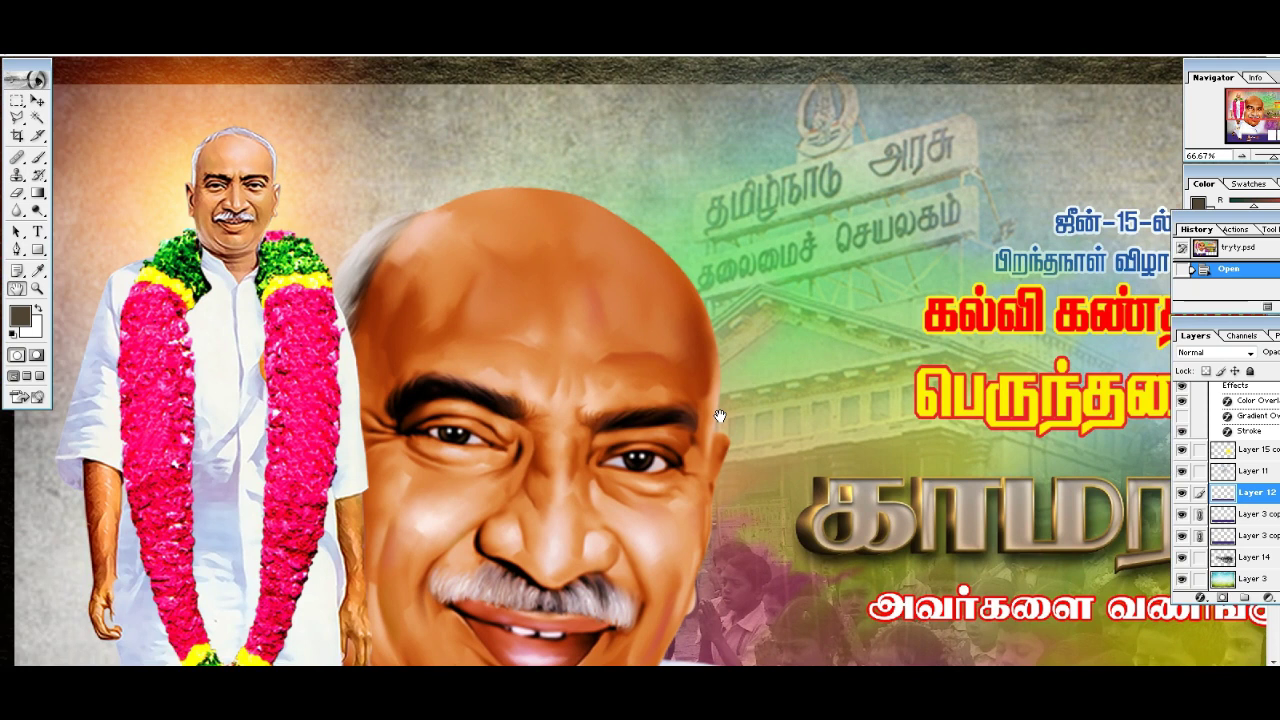
{"action": "scroll", "coordinate": [734, 365], "scroll_direction": "down", "scroll_amount": 4}
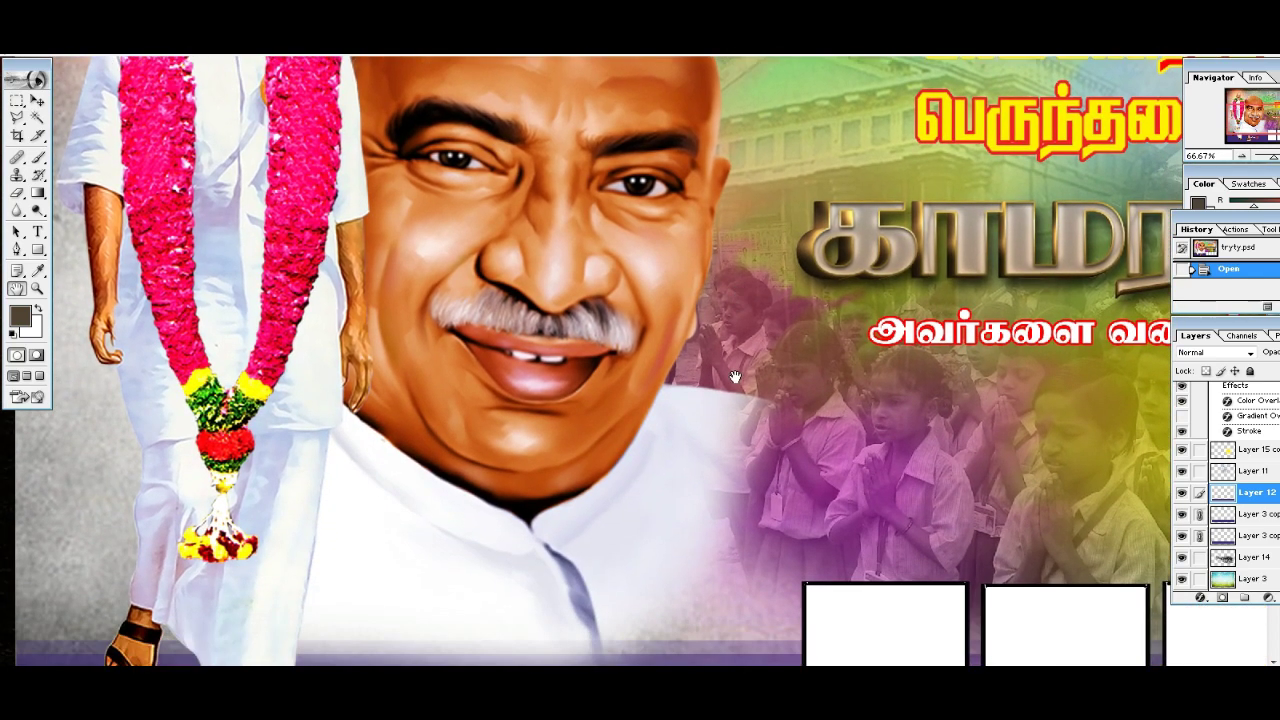
{"action": "scroll", "coordinate": [740, 398], "scroll_direction": "down", "scroll_amount": 3}
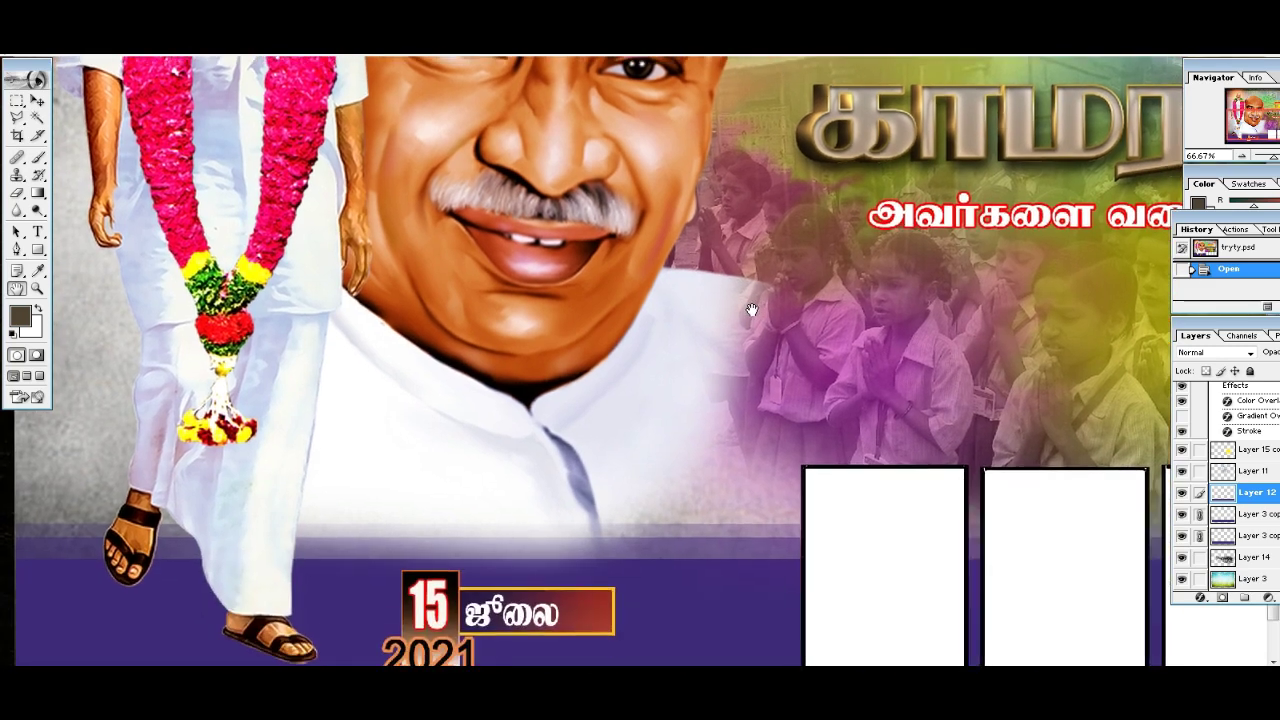
{"action": "scroll", "coordinate": [860, 300], "scroll_direction": "right", "scroll_amount": 5}
{"action": "scroll", "coordinate": [881, 272], "scroll_direction": "up", "scroll_amount": 8}
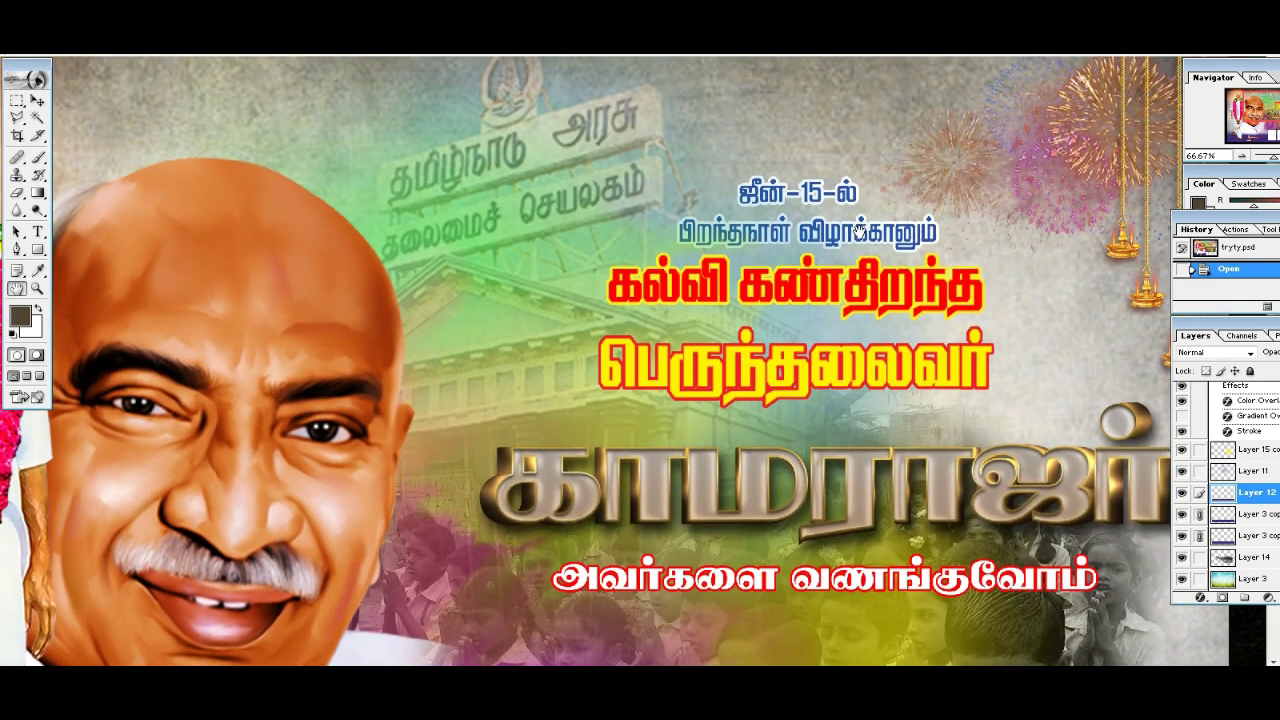
{"action": "scroll", "coordinate": [858, 232], "scroll_direction": "left", "scroll_amount": 4}
{"action": "left_click", "coordinate": [38, 289]}
{"action": "right_click", "coordinate": [457, 297]}
{"action": "left_click", "coordinate": [480, 308]}
{"action": "left_click", "coordinate": [749, 345]}
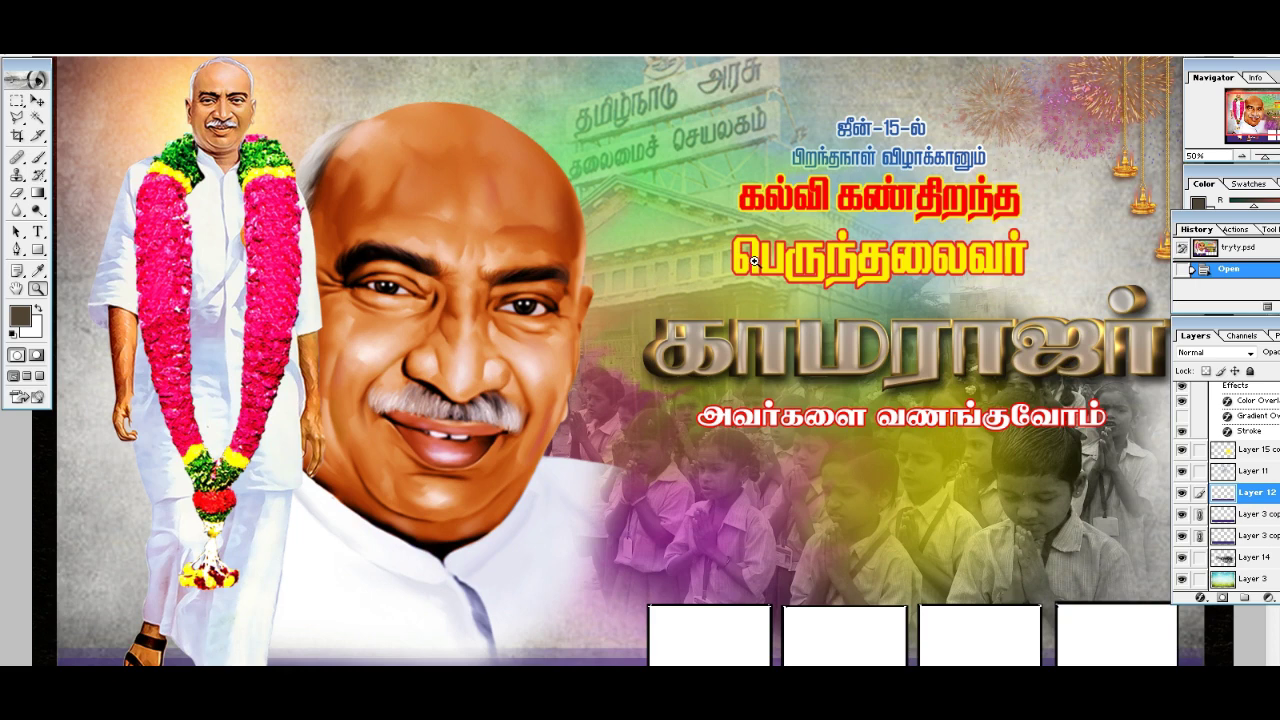
{"action": "right_click", "coordinate": [623, 211]}
{"action": "left_click", "coordinate": [645, 222]}
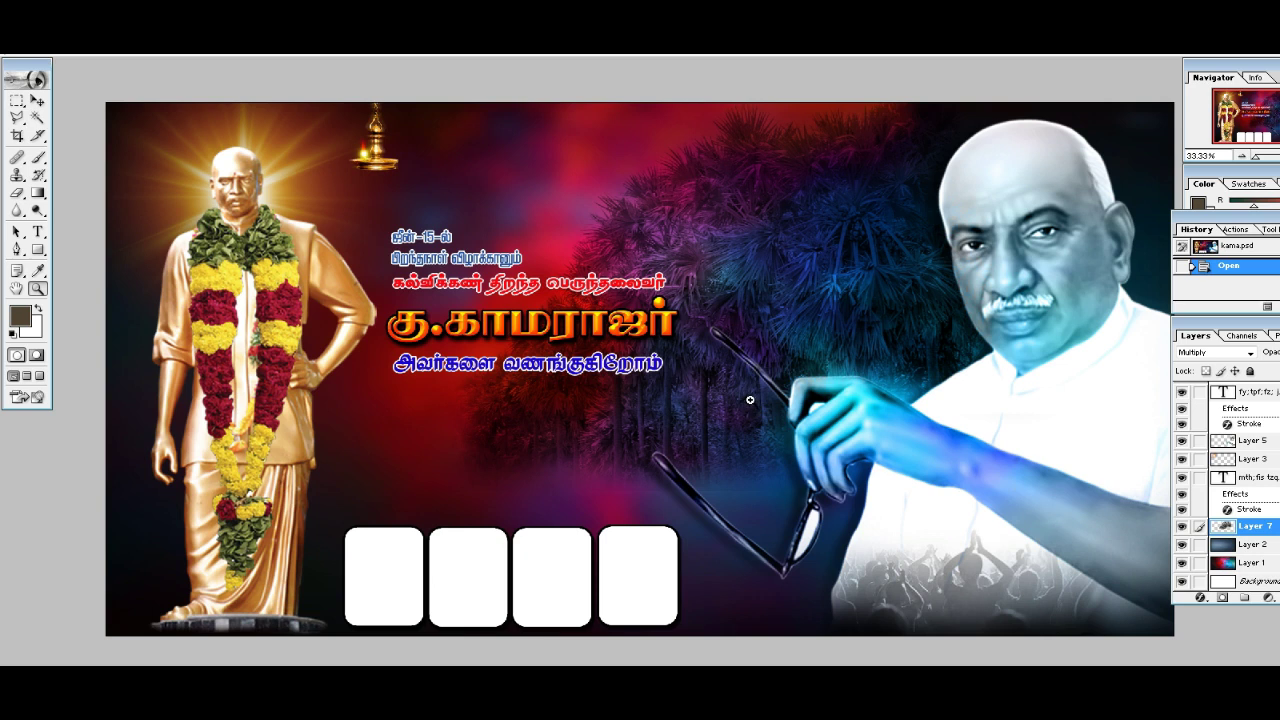
In kama.psd, try moving the garlanded golden statue and the glow behind its head, and undo the moves.
{"action": "left_click", "coordinate": [36, 100]}
{"action": "right_click", "coordinate": [244, 338]}
{"action": "left_click", "coordinate": [275, 343]}
{"action": "mouse_move", "coordinate": [275, 343]}
{"action": "left_mouse_down"}
{"action": "mouse_move", "coordinate": [315, 332]}
{"action": "mouse_move", "coordinate": [295, 338]}
{"action": "left_mouse_up"}
{"action": "key", "text": "ctrl+z"}
{"action": "right_click", "coordinate": [264, 179]}
{"action": "left_click", "coordinate": [286, 190]}
{"action": "left_click_drag", "start_coordinate": [284, 188], "coordinate": [265, 168]}
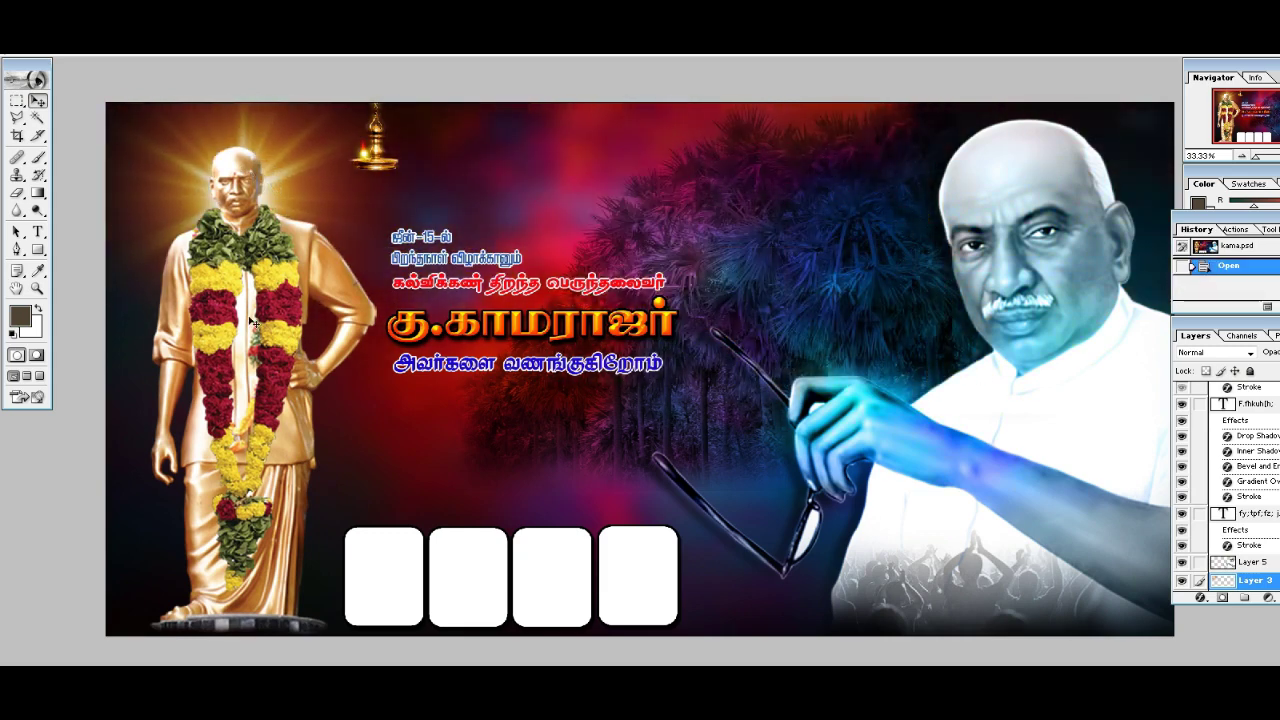
Select the hanging lamp's layer, and try moving the small date heading and a white photo frame, undoing each move.
{"action": "left_click", "coordinate": [378, 168], "text": "ctrl"}
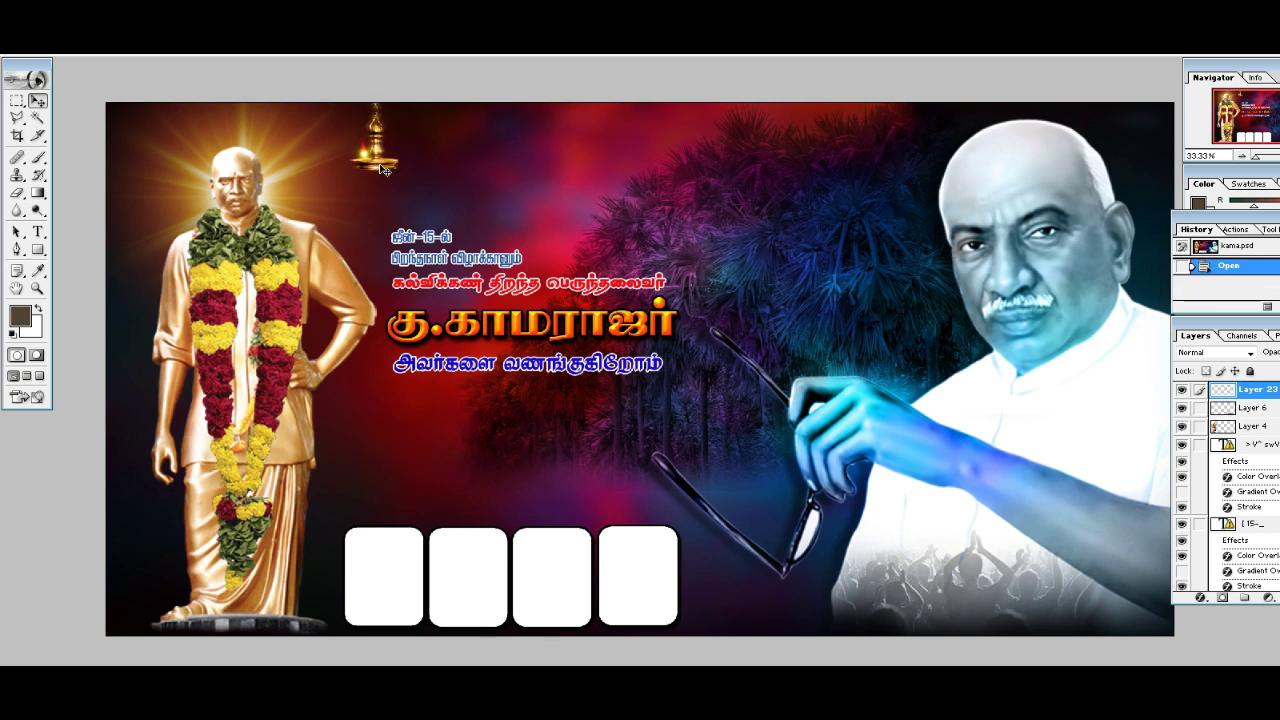
{"action": "right_click", "coordinate": [431, 240]}
{"action": "left_click", "coordinate": [441, 248]}
{"action": "right_click", "coordinate": [434, 238]}
{"action": "left_click", "coordinate": [441, 247]}
{"action": "left_click_drag", "start_coordinate": [419, 238], "coordinate": [424, 237]}
{"action": "key", "text": "ctrl+z"}
{"action": "mouse_move", "coordinate": [657, 563]}
{"action": "left_mouse_down"}
{"action": "mouse_move", "coordinate": [757, 529]}
{"action": "mouse_move", "coordinate": [679, 569]}
{"action": "left_mouse_up"}
{"action": "key", "text": "ctrl+z"}
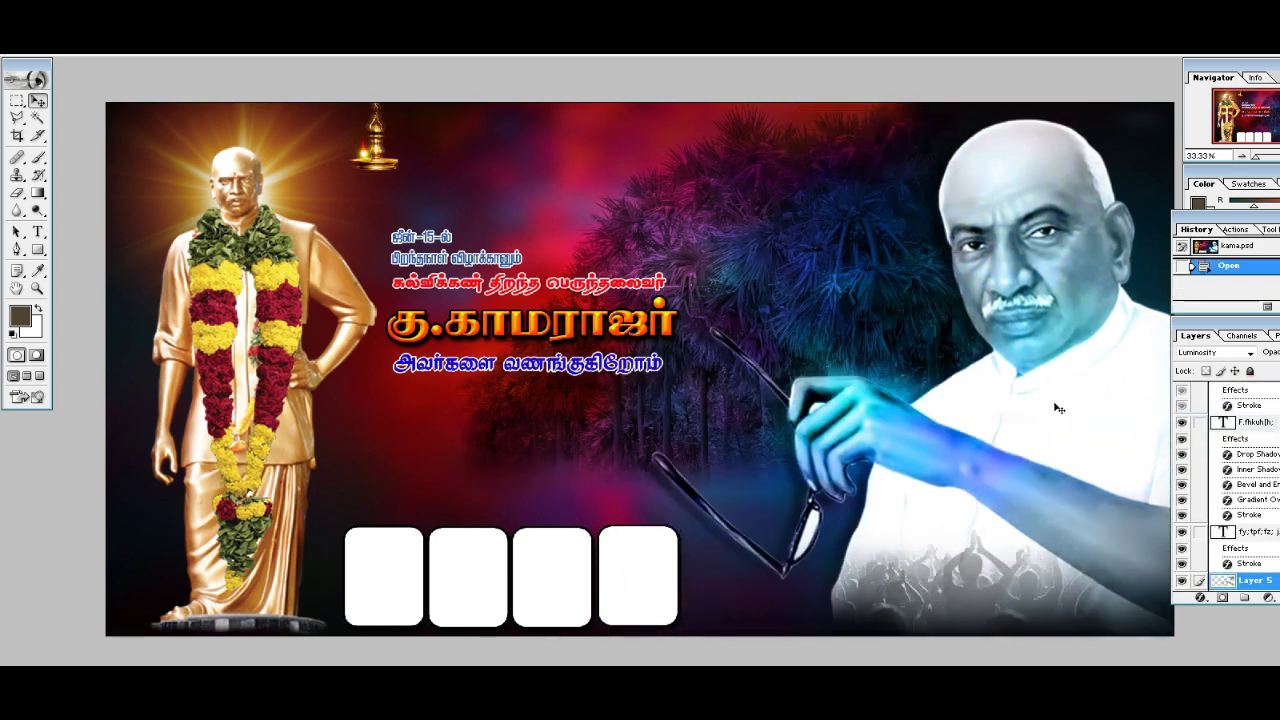
Select the palm trees on Layer 7, try moving the crowd silhouette on the white shirt, and undo the move.
{"action": "right_click", "coordinate": [832, 270]}
{"action": "left_click", "coordinate": [850, 278]}
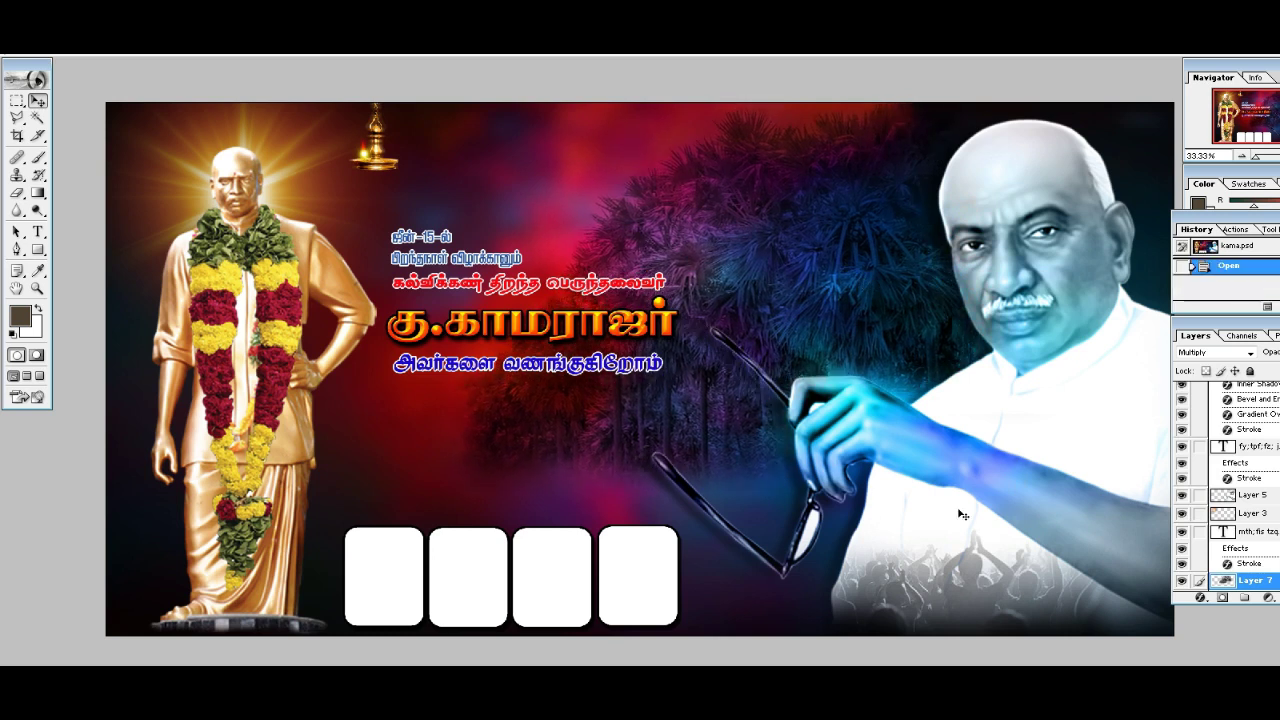
{"action": "right_click", "coordinate": [968, 600]}
{"action": "left_click", "coordinate": [1009, 513]}
{"action": "mouse_move", "coordinate": [989, 583]}
{"action": "left_mouse_down"}
{"action": "mouse_move", "coordinate": [1022, 575]}
{"action": "mouse_move", "coordinate": [994, 598]}
{"action": "mouse_move", "coordinate": [982, 573]}
{"action": "left_mouse_up"}
{"action": "key", "text": "ctrl+z"}
Try moving the second white photo frame and the orange name title, and undo the moves.
{"action": "right_click", "coordinate": [467, 563]}
{"action": "left_click", "coordinate": [507, 578]}
{"action": "left_click_drag", "start_coordinate": [469, 577], "coordinate": [485, 501]}
{"action": "key", "text": "ctrl+z"}
{"action": "left_click_drag", "start_coordinate": [500, 333], "coordinate": [529, 334]}
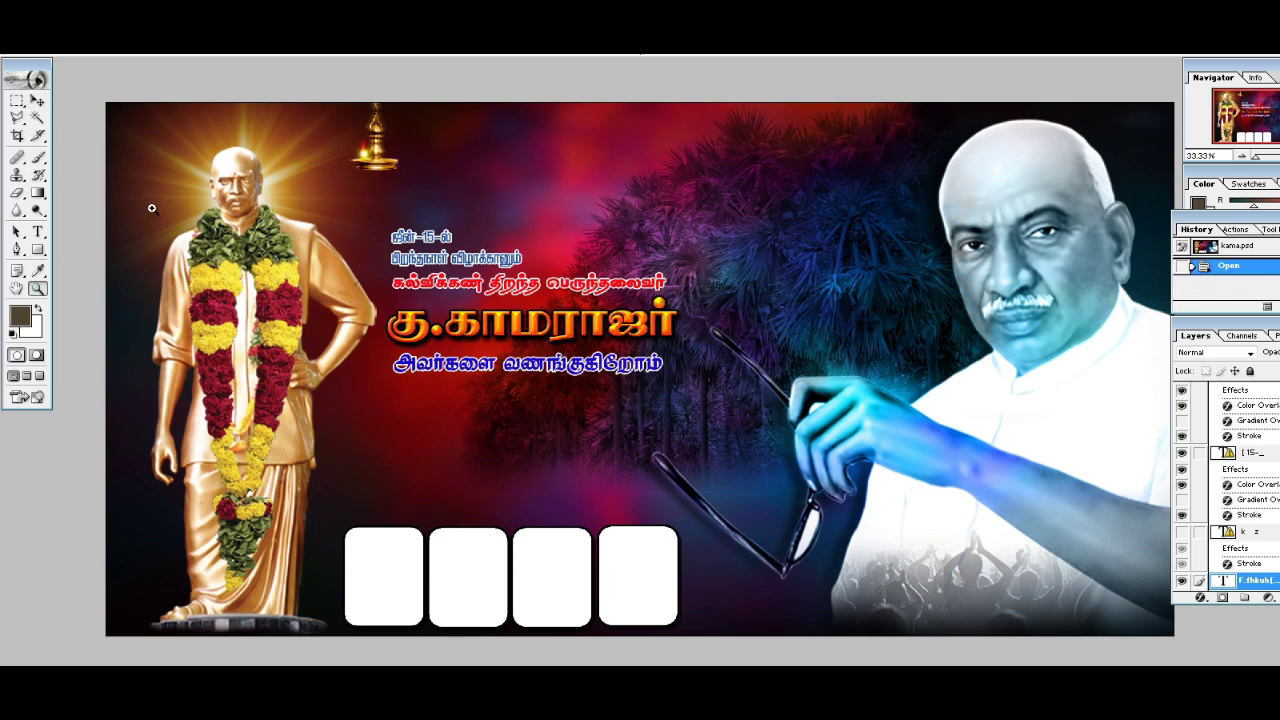
Examine the statue, palm trees, hand with spectacles, portrait and title text in close-up.
{"action": "left_click", "coordinate": [152, 210]}
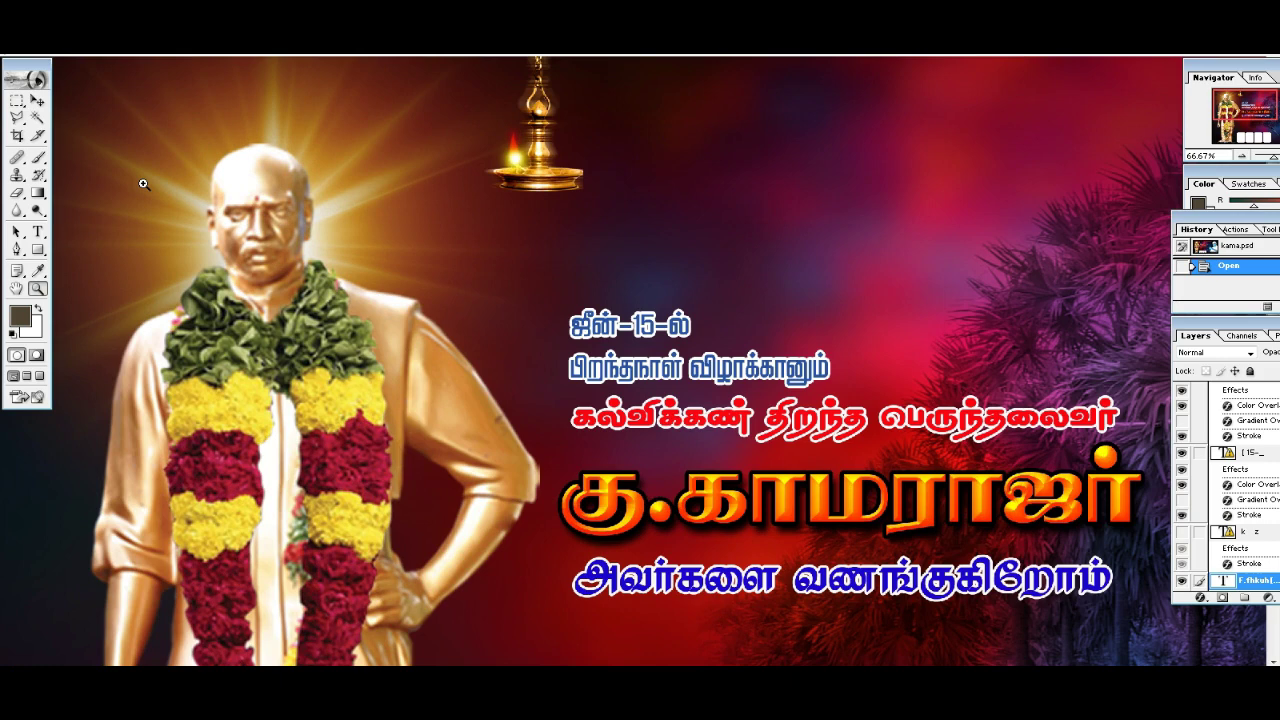
{"action": "scroll", "coordinate": [529, 381], "scroll_direction": "down", "scroll_amount": 5}
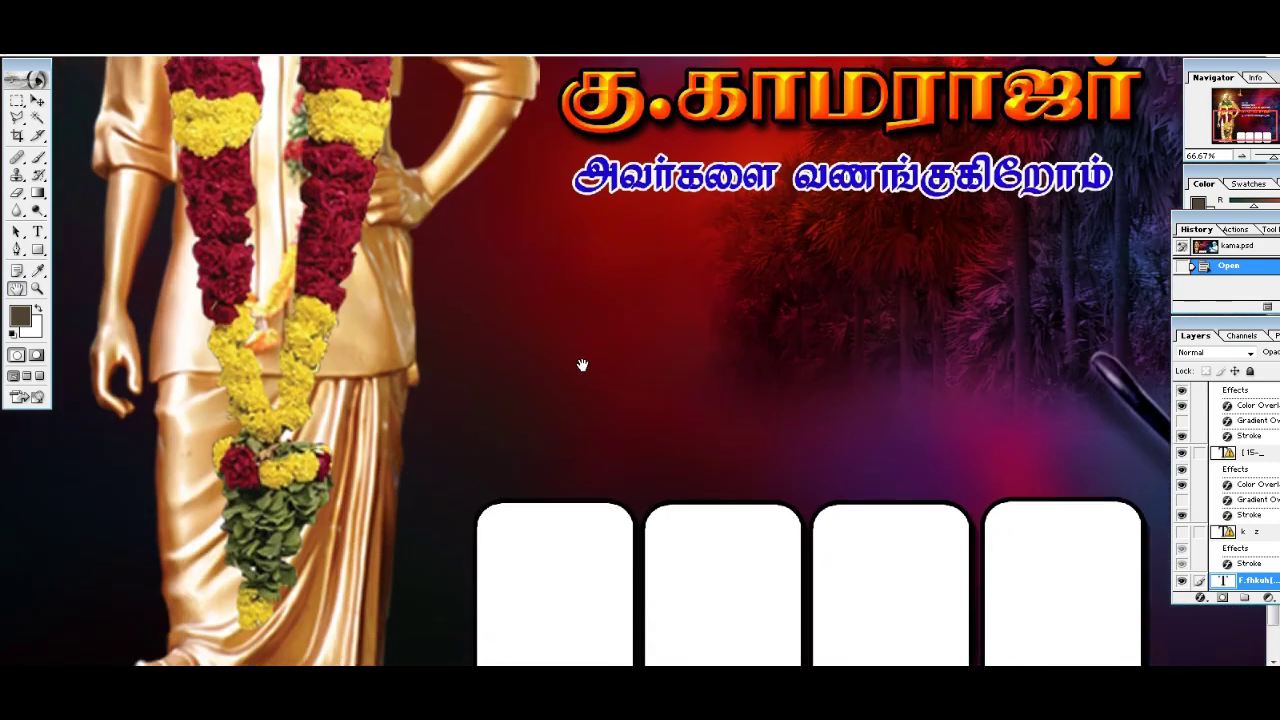
{"action": "scroll", "coordinate": [997, 351], "scroll_direction": "right", "scroll_amount": 9}
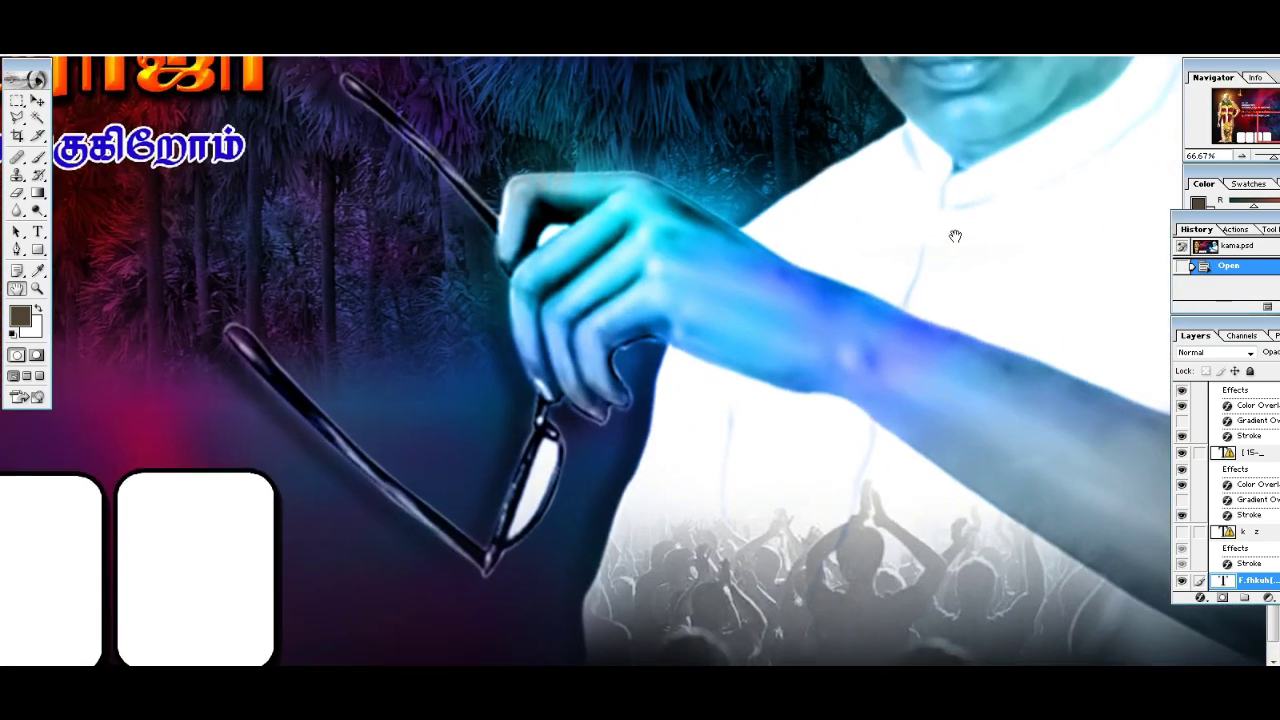
{"action": "scroll", "coordinate": [955, 236], "scroll_direction": "up", "scroll_amount": 5}
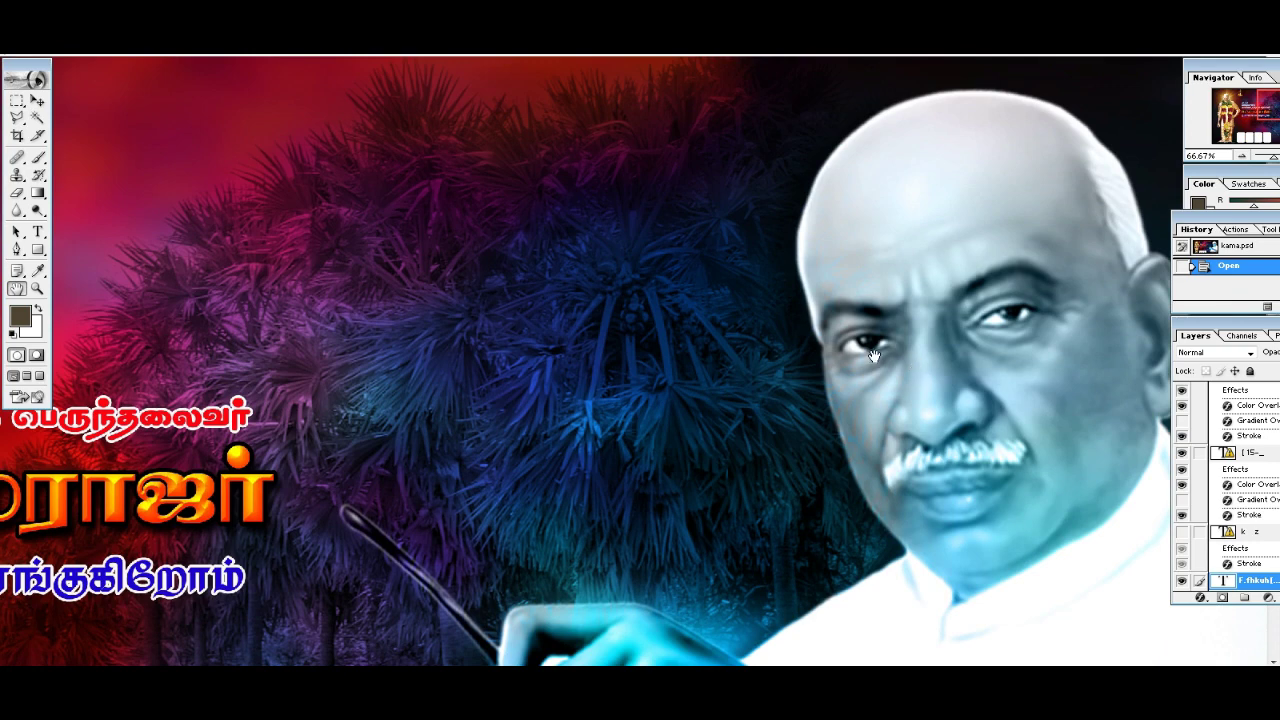
{"action": "left_click_drag", "start_coordinate": [714, 347], "coordinate": [786, 331]}
{"action": "left_click_drag", "start_coordinate": [660, 395], "coordinate": [734, 386]}
{"action": "left_click_drag", "start_coordinate": [717, 463], "coordinate": [811, 449]}
{"action": "left_click_drag", "start_coordinate": [788, 620], "coordinate": [796, 395]}
{"action": "left_click_drag", "start_coordinate": [538, 401], "coordinate": [805, 656]}
{"action": "left_click_drag", "start_coordinate": [421, 316], "coordinate": [802, 329]}
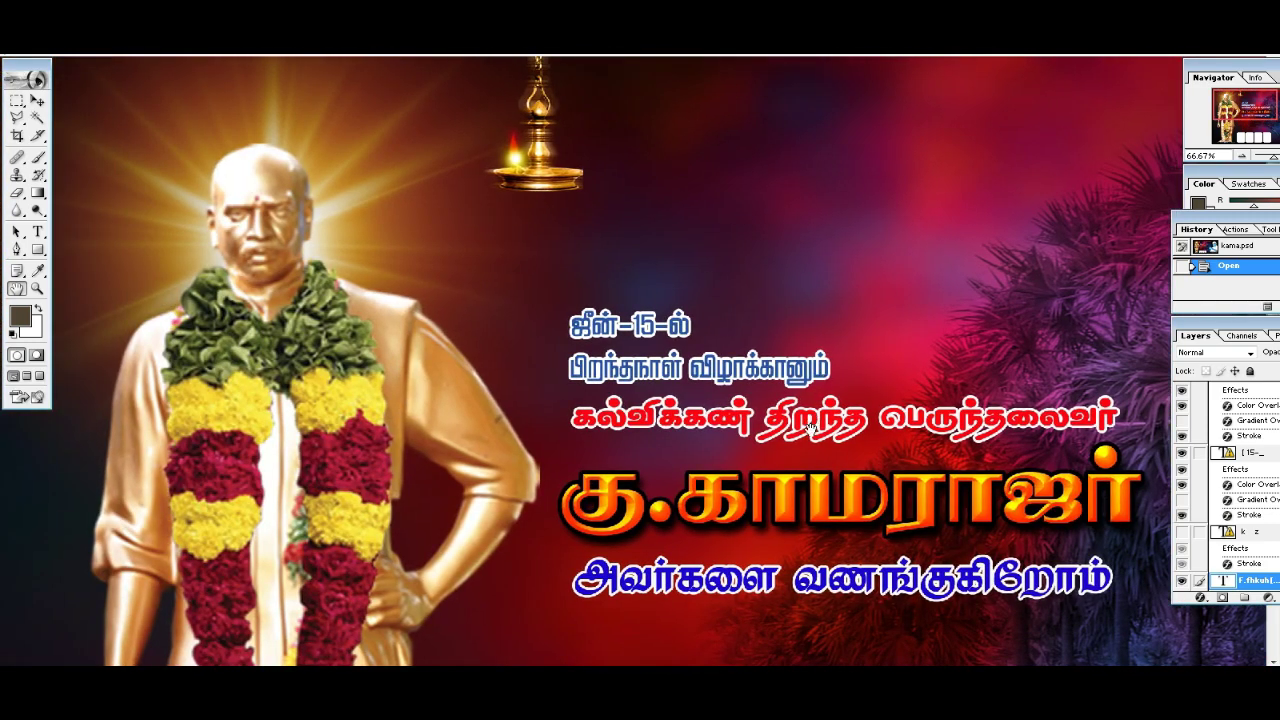
{"action": "left_click_drag", "start_coordinate": [793, 503], "coordinate": [797, 408]}
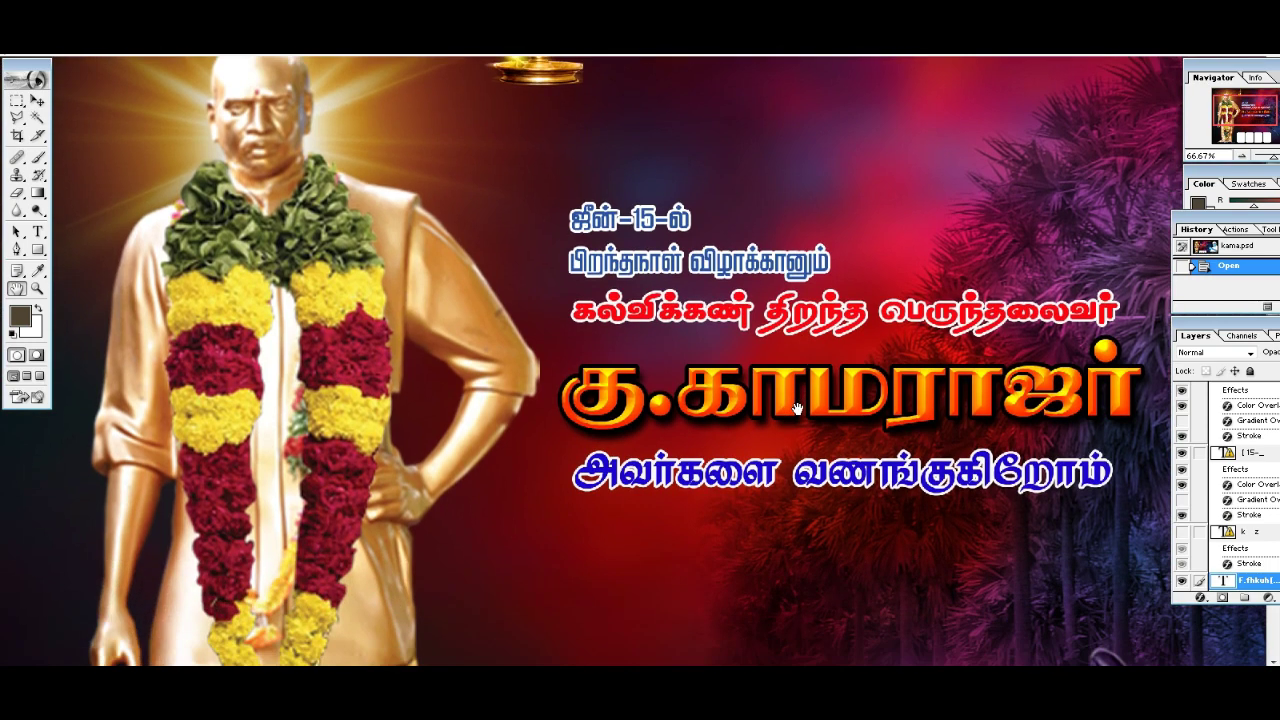
Check the photo frames, the statue's base and the crowd silhouette in detail, and return to an overview of the design.
{"action": "scroll", "coordinate": [802, 511], "scroll_direction": "down", "scroll_amount": 5}
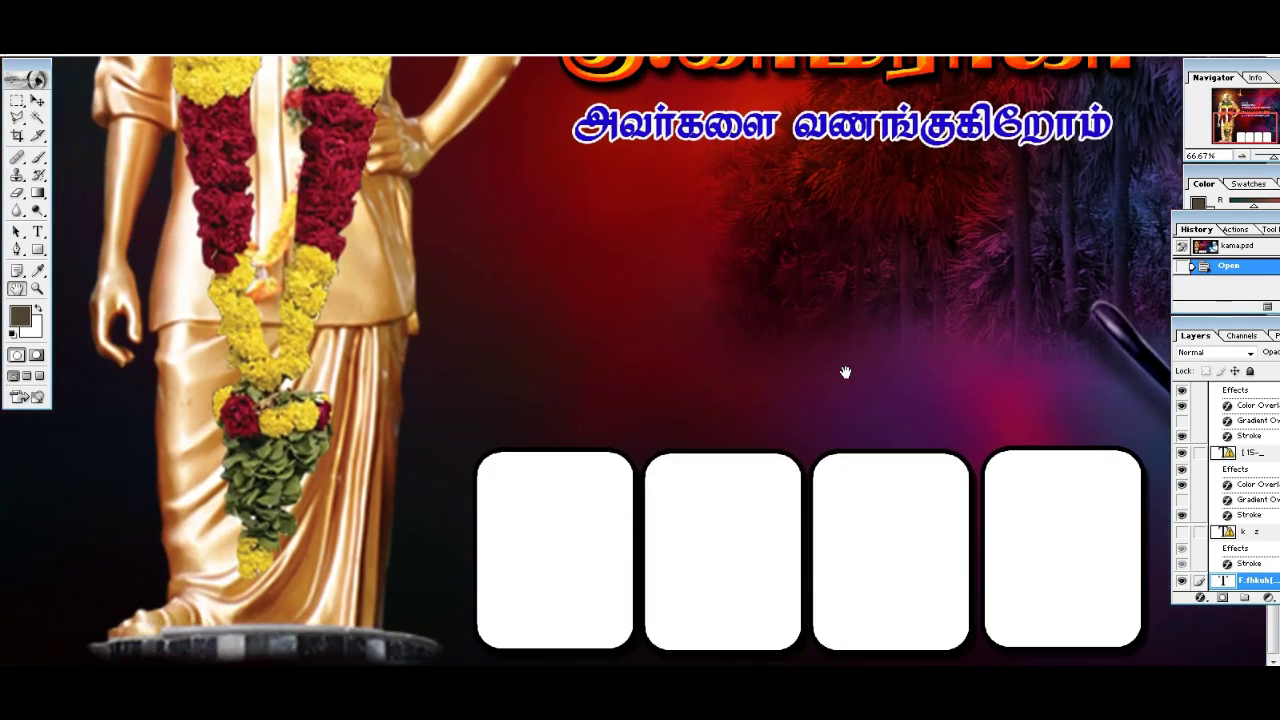
{"action": "left_click_drag", "start_coordinate": [845, 372], "coordinate": [834, 534]}
{"action": "left_click_drag", "start_coordinate": [864, 479], "coordinate": [828, 598]}
{"action": "left_click_drag", "start_coordinate": [873, 483], "coordinate": [755, 557]}
{"action": "left_click_drag", "start_coordinate": [901, 401], "coordinate": [724, 495]}
{"action": "left_click", "coordinate": [37, 288]}
{"action": "right_click", "coordinate": [340, 322]}
{"action": "left_click", "coordinate": [365, 331]}
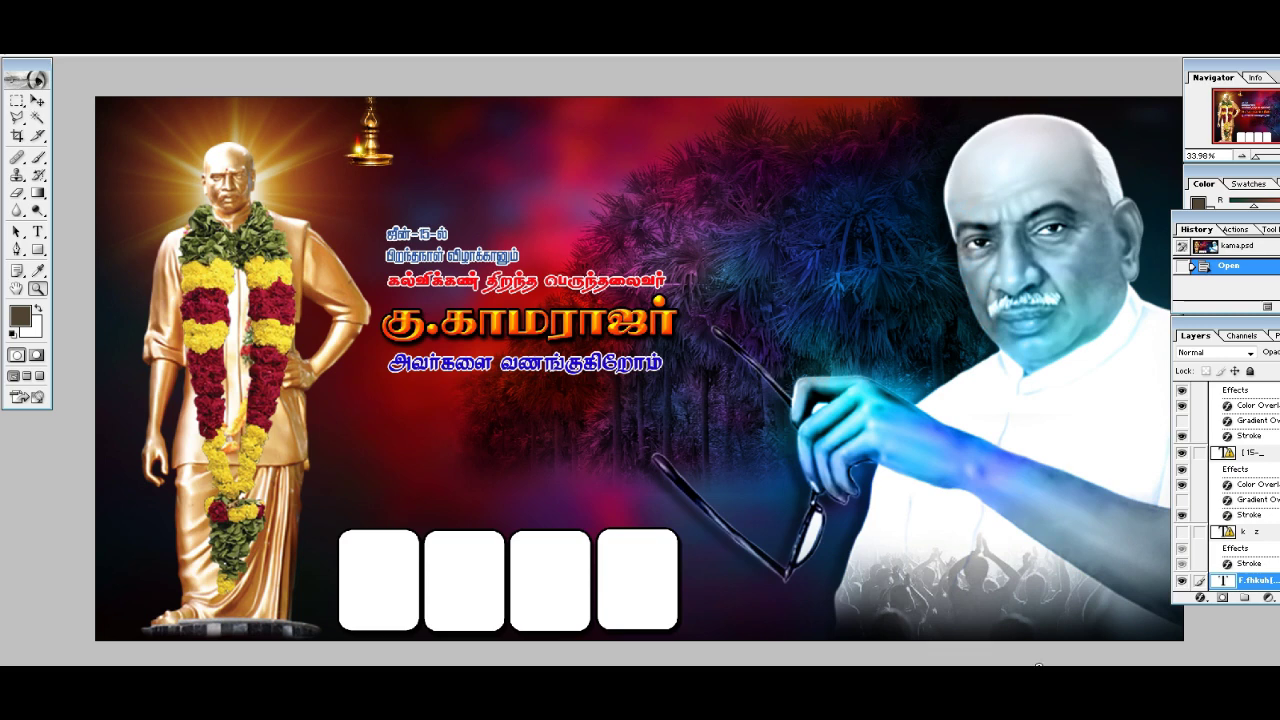
{"action": "left_click", "coordinate": [1028, 617]}
{"action": "left_click", "coordinate": [1036, 627]}
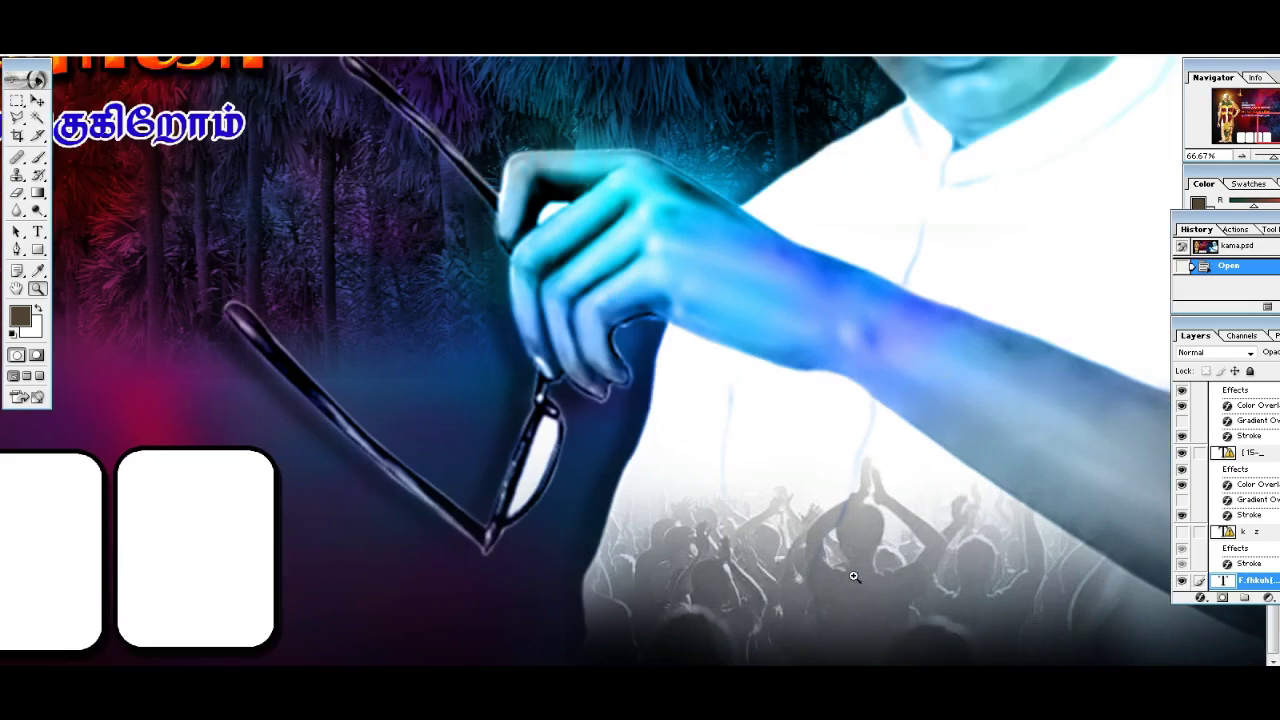
{"action": "right_click", "coordinate": [503, 293]}
{"action": "left_click", "coordinate": [530, 301]}
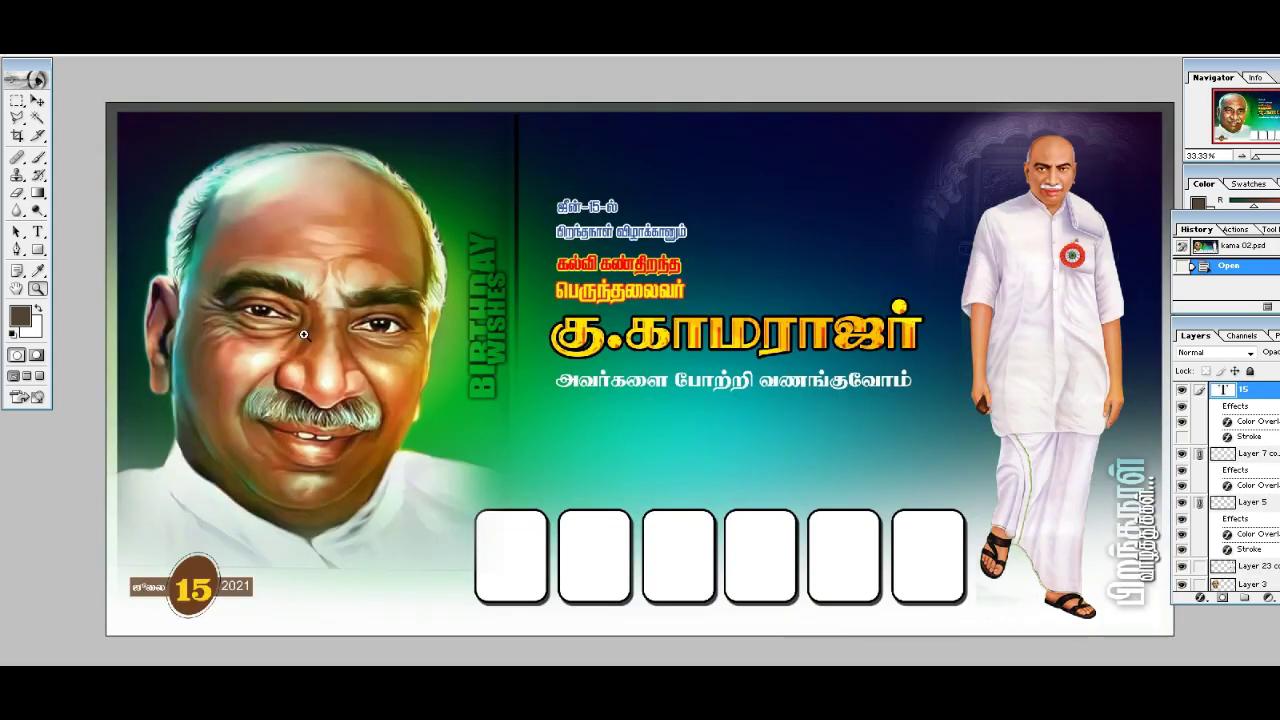
In kama 02.psd, try moving the large portrait and the vertical BIRTHDAY WISHES text, and undo the moves.
{"action": "key", "text": "v"}
{"action": "left_click_drag", "start_coordinate": [314, 308], "coordinate": [322, 283]}
{"action": "key", "text": "ctrl+z"}
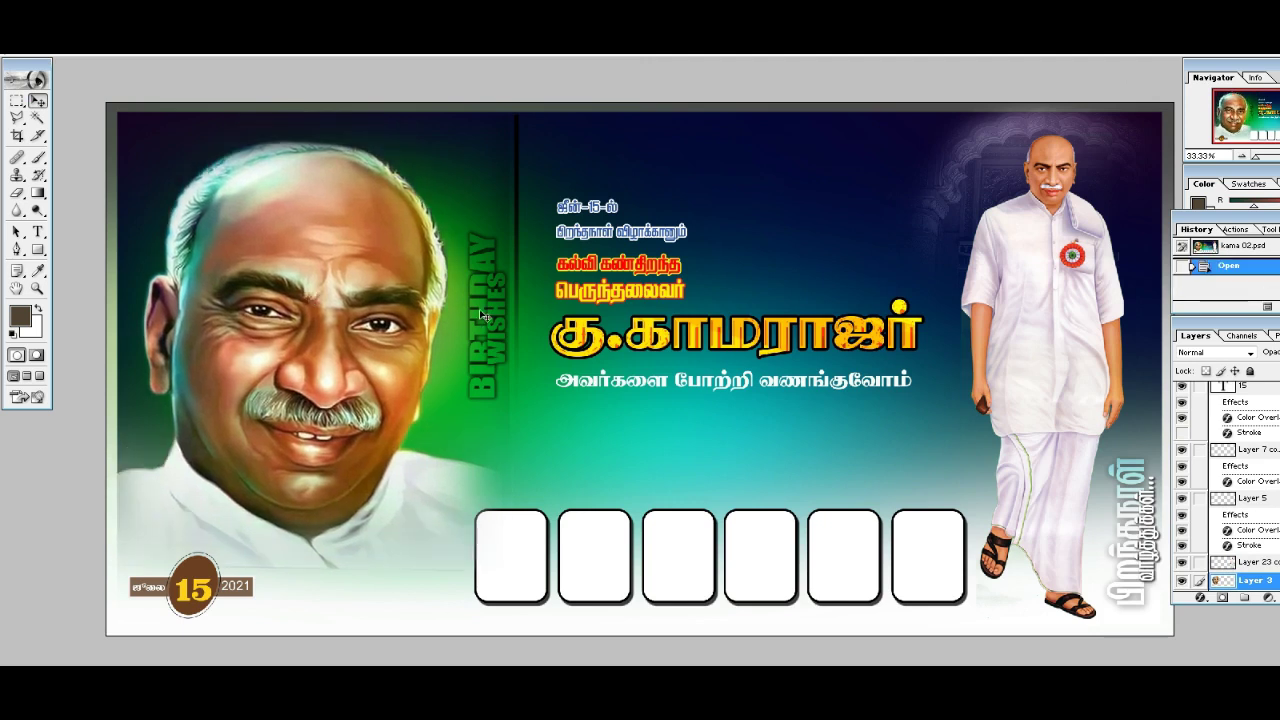
{"action": "right_click", "coordinate": [480, 306]}
{"action": "left_click", "coordinate": [500, 313]}
{"action": "mouse_move", "coordinate": [500, 313]}
{"action": "left_mouse_down"}
{"action": "mouse_move", "coordinate": [490, 290]}
{"action": "mouse_move", "coordinate": [509, 327]}
{"action": "left_mouse_up"}
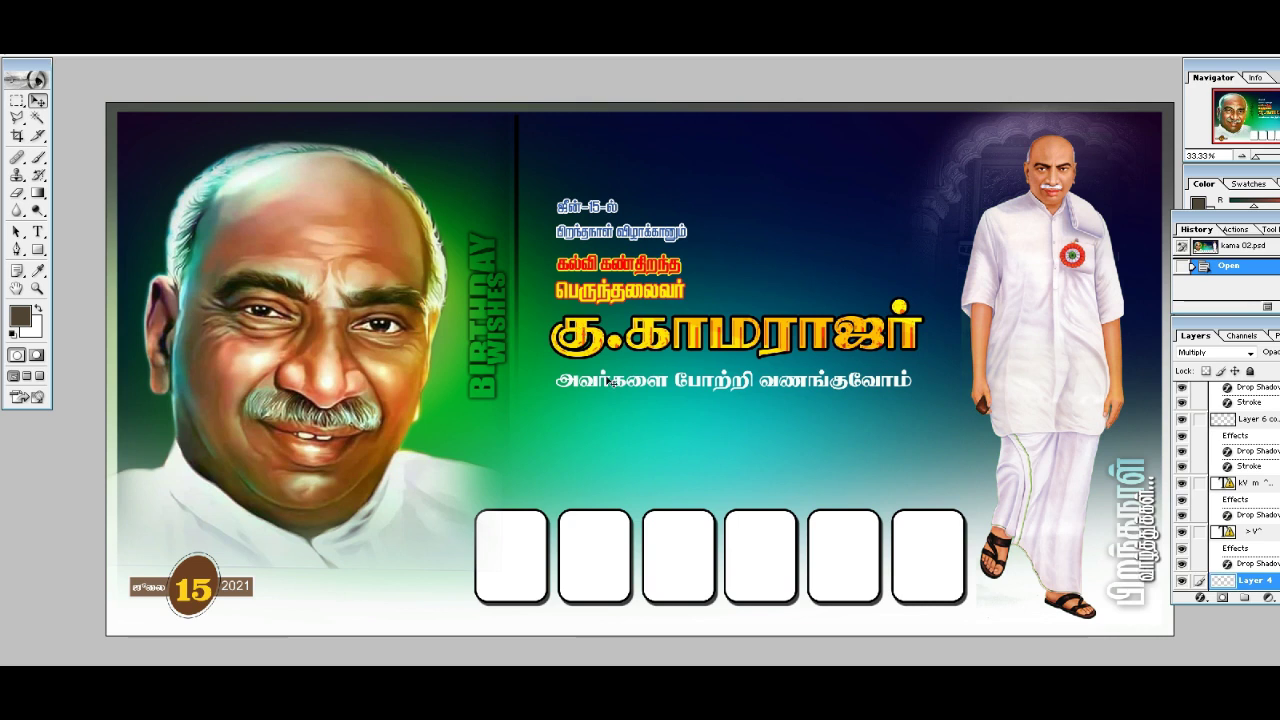
Try moving the yellow name title, and undo the move.
{"action": "right_click", "coordinate": [595, 340]}
{"action": "left_click", "coordinate": [612, 346]}
{"action": "mouse_move", "coordinate": [612, 346]}
{"action": "left_mouse_down"}
{"action": "mouse_move", "coordinate": [601, 346]}
{"action": "mouse_move", "coordinate": [617, 348]}
{"action": "left_mouse_up"}
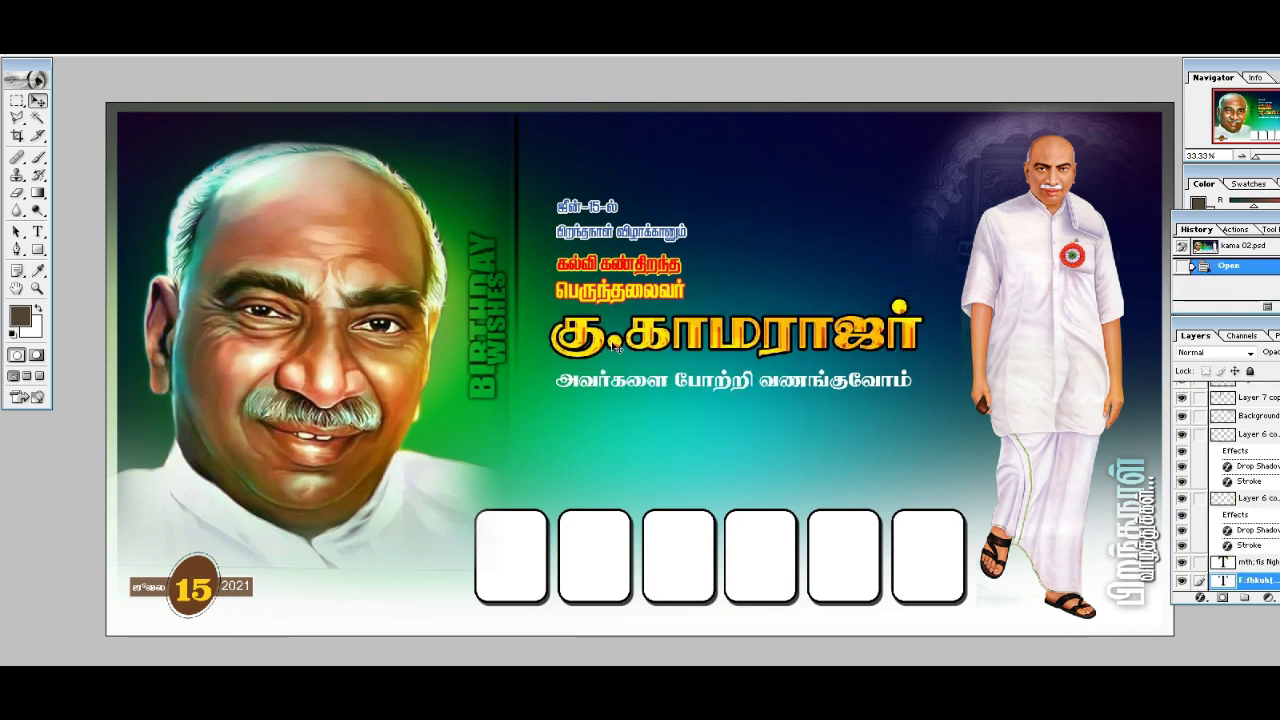
Try moving the standing figure and the faded arch background behind its head, and undo the moves.
{"action": "right_click", "coordinate": [1030, 319]}
{"action": "left_click", "coordinate": [1045, 328]}
{"action": "left_click_drag", "start_coordinate": [1045, 328], "coordinate": [1076, 329]}
{"action": "right_click", "coordinate": [984, 170]}
{"action": "left_click", "coordinate": [986, 180]}
{"action": "mouse_move", "coordinate": [987, 183]}
{"action": "left_mouse_down"}
{"action": "mouse_move", "coordinate": [1018, 177]}
{"action": "mouse_move", "coordinate": [1008, 172]}
{"action": "left_mouse_up"}
{"action": "key", "text": "ctrl+z"}
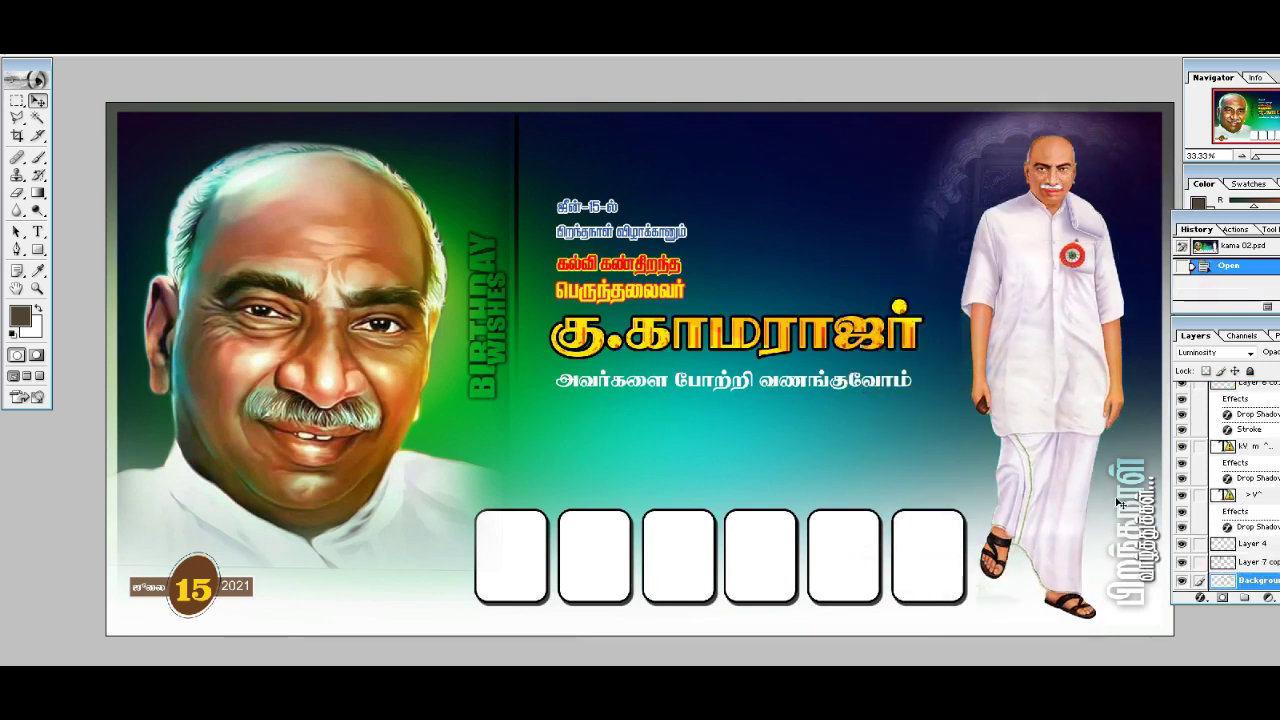
Try moving the vertical Tamil greeting text beside the standing figure, and undo the move.
{"action": "right_click", "coordinate": [1126, 485]}
{"action": "left_click", "coordinate": [1138, 498]}
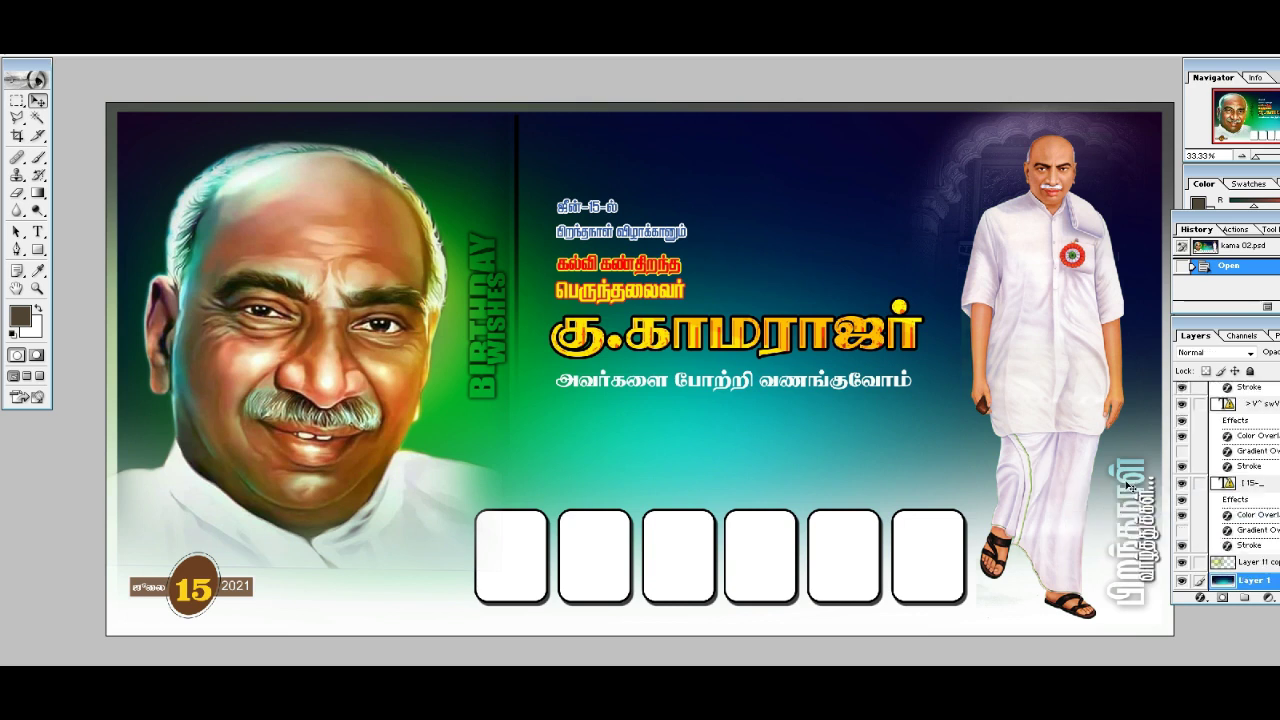
{"action": "right_click", "coordinate": [1122, 479]}
{"action": "left_click", "coordinate": [1130, 483]}
{"action": "mouse_move", "coordinate": [1131, 481]}
{"action": "left_mouse_down"}
{"action": "mouse_move", "coordinate": [1106, 460]}
{"action": "mouse_move", "coordinate": [1138, 481]}
{"action": "mouse_move", "coordinate": [1127, 482]}
{"action": "left_mouse_up"}
{"action": "key", "text": "ctrl+z"}
Try moving two of the white rounded photo frames separately, and undo each move.
{"action": "right_click", "coordinate": [918, 547]}
{"action": "left_click", "coordinate": [940, 556]}
{"action": "left_click_drag", "start_coordinate": [940, 554], "coordinate": [943, 517]}
{"action": "key", "text": "ctrl+z"}
{"action": "right_click", "coordinate": [667, 535]}
{"action": "left_click", "coordinate": [683, 550]}
{"action": "mouse_move", "coordinate": [684, 554]}
{"action": "left_mouse_down"}
{"action": "mouse_move", "coordinate": [661, 546]}
{"action": "mouse_move", "coordinate": [671, 551]}
{"action": "left_mouse_up"}
{"action": "key", "text": "ctrl+z"}
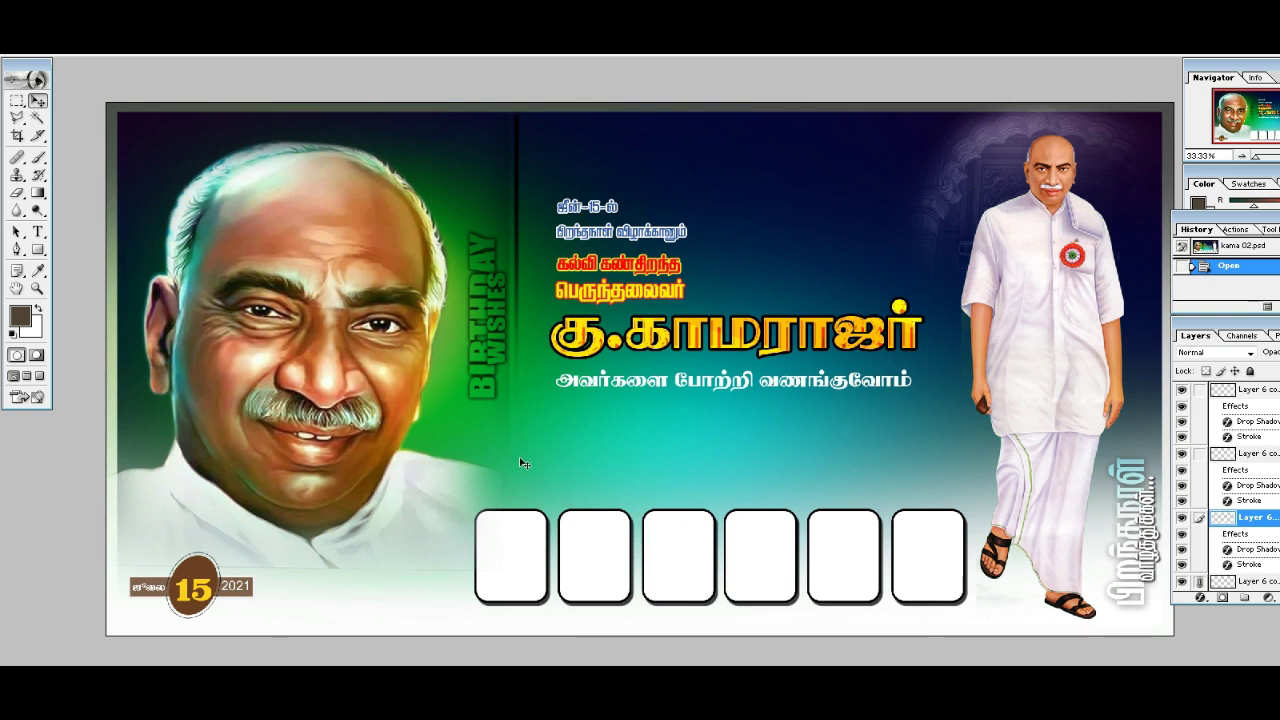
Try moving the date badge with the number 15 below the portrait, and undo the move.
{"action": "right_click", "coordinate": [204, 574]}
{"action": "left_click", "coordinate": [219, 583]}
{"action": "mouse_move", "coordinate": [219, 583]}
{"action": "left_mouse_down"}
{"action": "mouse_move", "coordinate": [214, 561]}
{"action": "mouse_move", "coordinate": [226, 582]}
{"action": "left_mouse_up"}
{"action": "key", "text": "ctrl+z"}
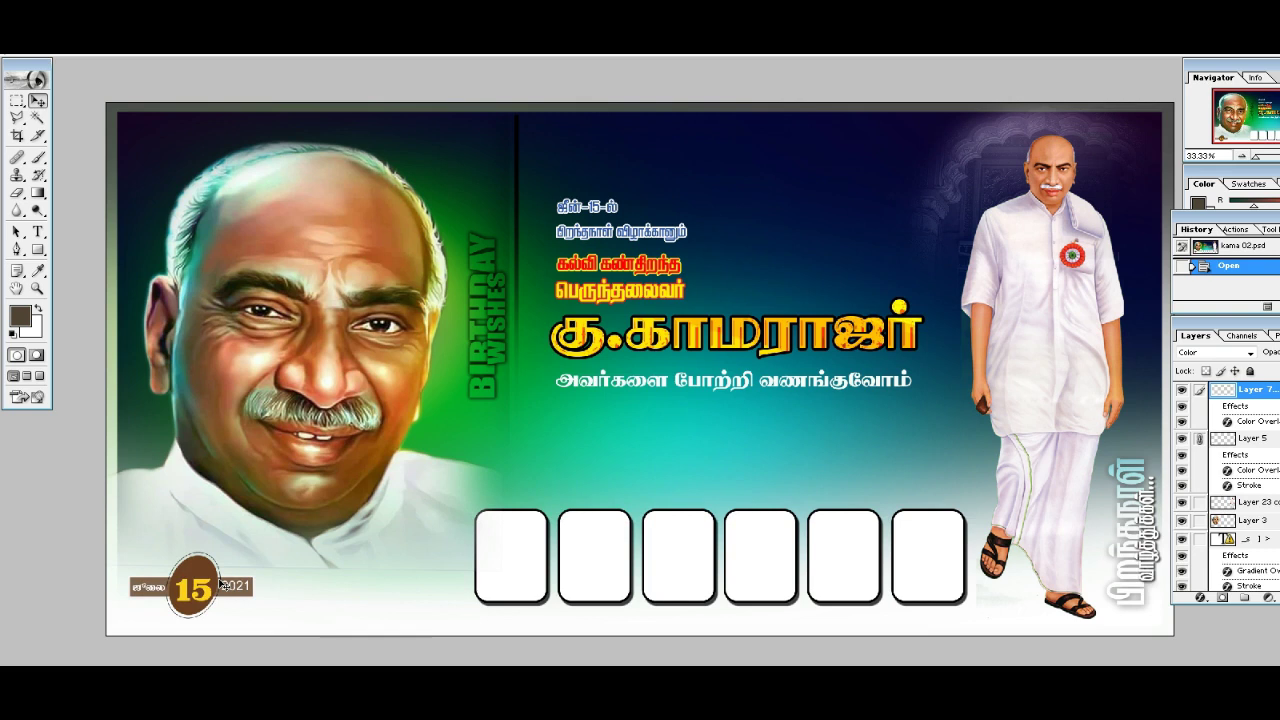
Examine the large portrait, the Tamil title lines, the photo frames and the standing figure at 66.67% magnification.
{"action": "left_click", "coordinate": [37, 288]}
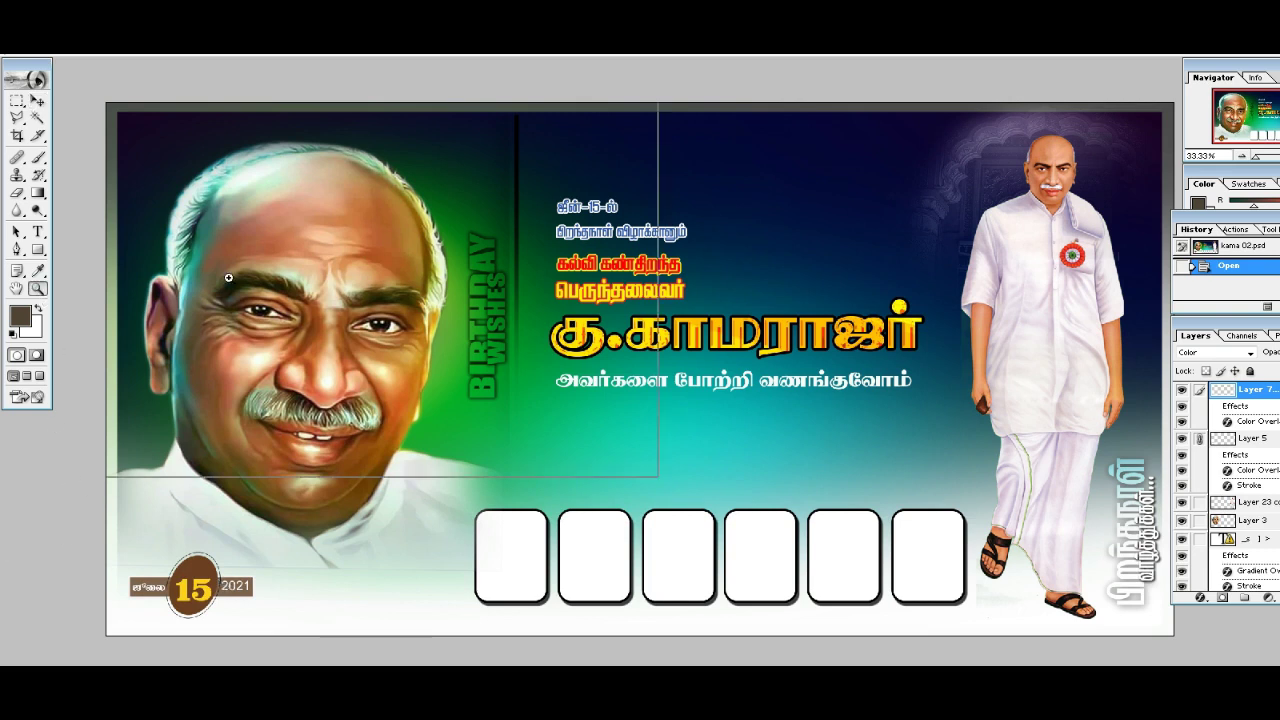
{"action": "left_click", "coordinate": [230, 278]}
{"action": "left_click", "coordinate": [154, 241]}
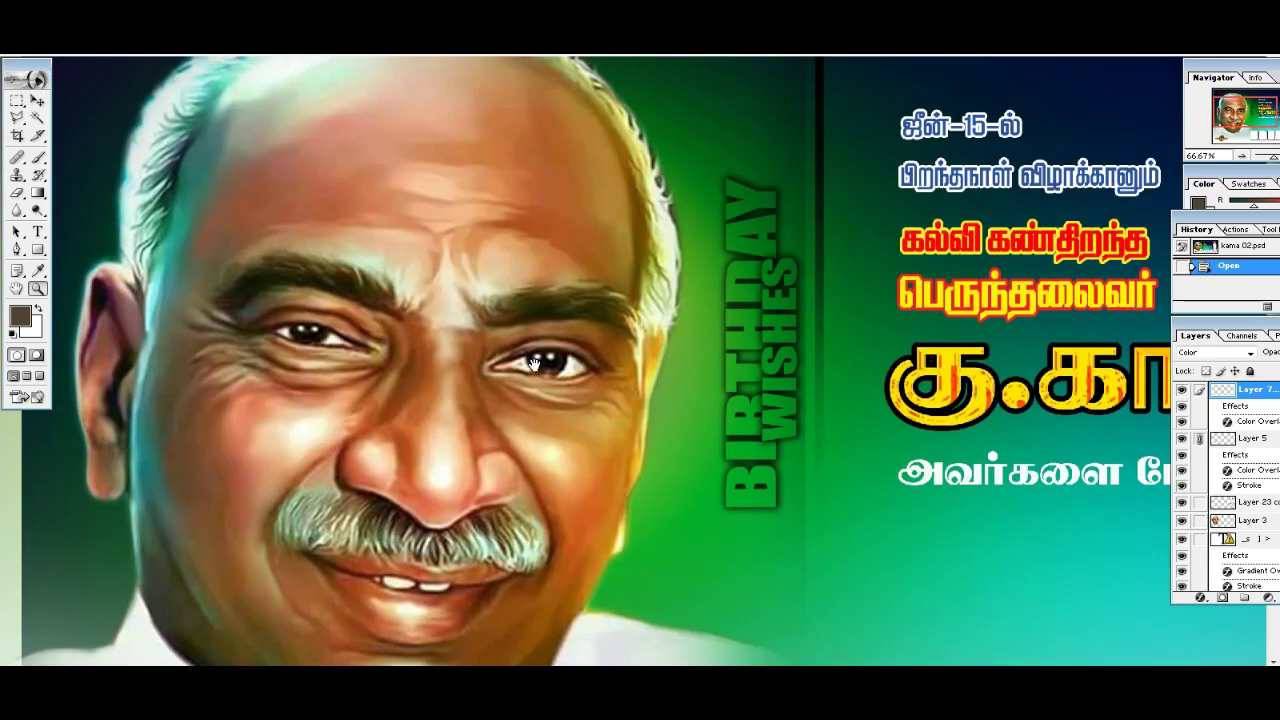
{"action": "key", "text": "h"}
{"action": "left_click_drag", "start_coordinate": [547, 568], "coordinate": [568, 423]}
{"action": "left_click_drag", "start_coordinate": [919, 408], "coordinate": [592, 521]}
{"action": "left_click_drag", "start_coordinate": [907, 485], "coordinate": [580, 488]}
{"action": "left_click_drag", "start_coordinate": [969, 457], "coordinate": [759, 552]}
{"action": "left_click_drag", "start_coordinate": [830, 401], "coordinate": [822, 279]}
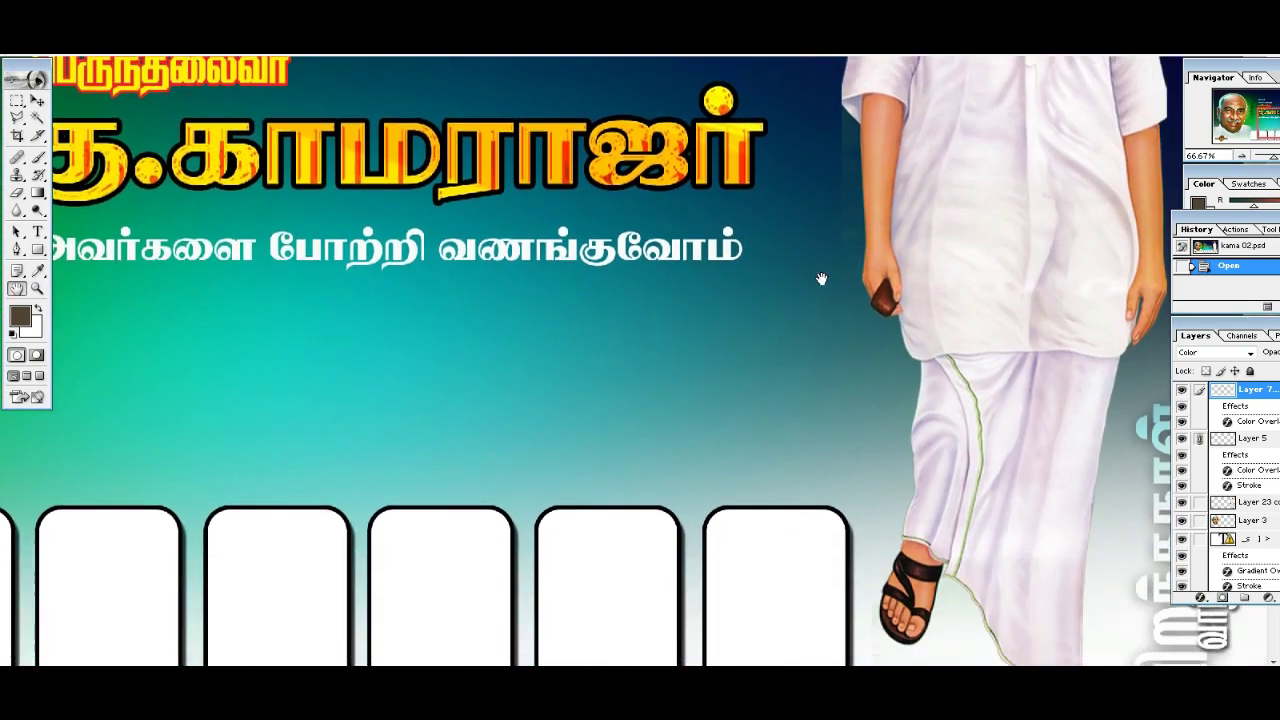
{"action": "scroll", "coordinate": [821, 278], "scroll_direction": "up", "scroll_amount": 6}
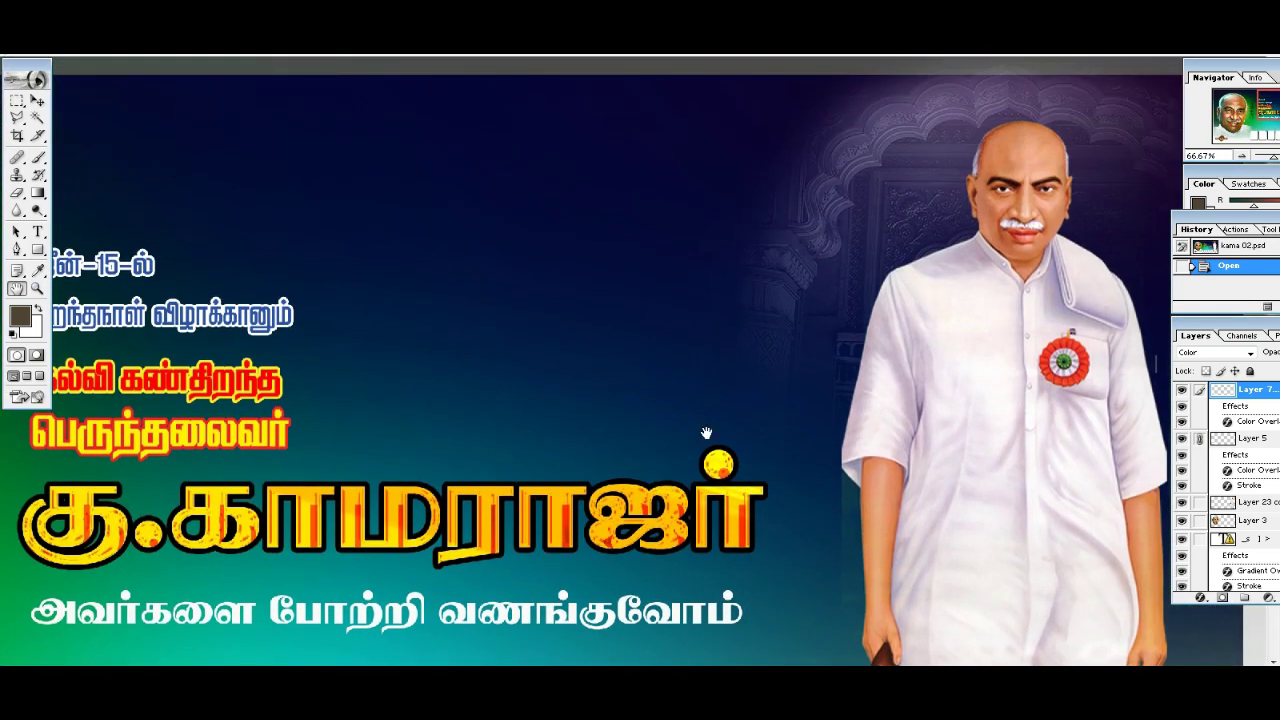
{"action": "left_click_drag", "start_coordinate": [561, 374], "coordinate": [789, 328]}
{"action": "left_click_drag", "start_coordinate": [741, 552], "coordinate": [735, 486]}
{"action": "left_click_drag", "start_coordinate": [305, 474], "coordinate": [515, 508]}
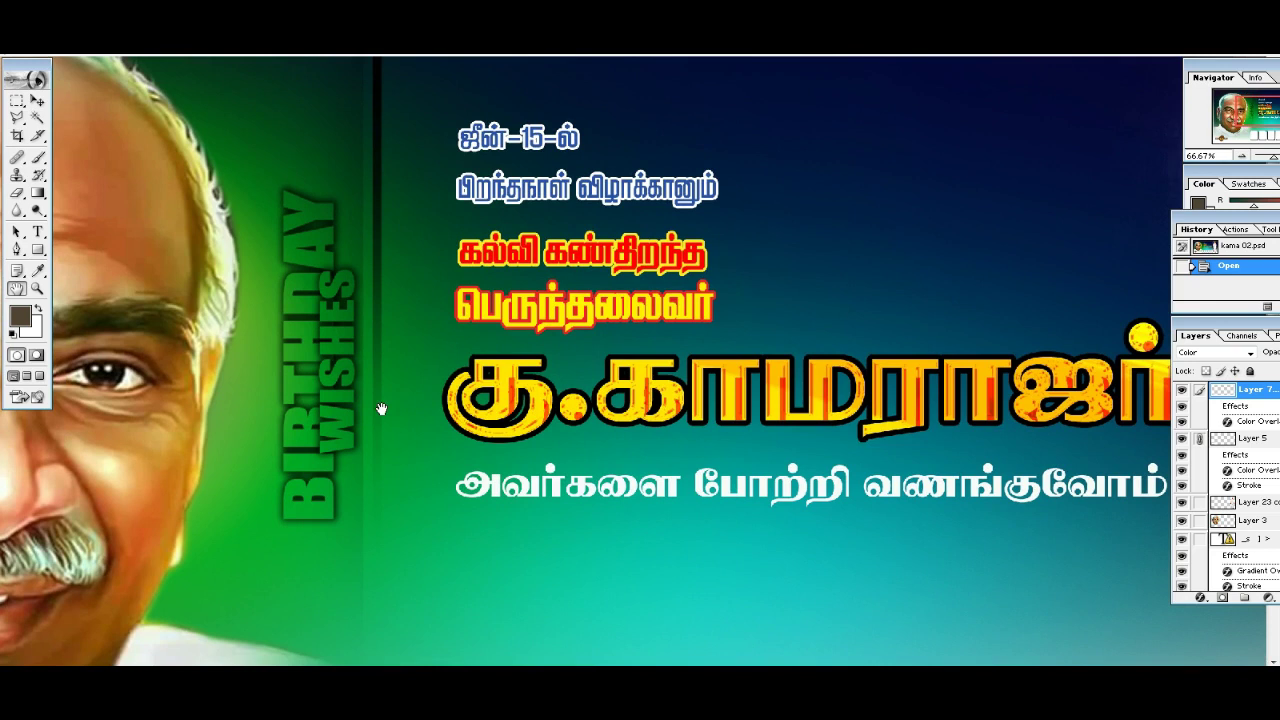
Check the portrait, date badge, photo frames and title text at 50% magnification, and return to an overview of the design.
{"action": "left_click", "coordinate": [36, 294]}
{"action": "right_click", "coordinate": [183, 292]}
{"action": "left_click", "coordinate": [214, 377]}
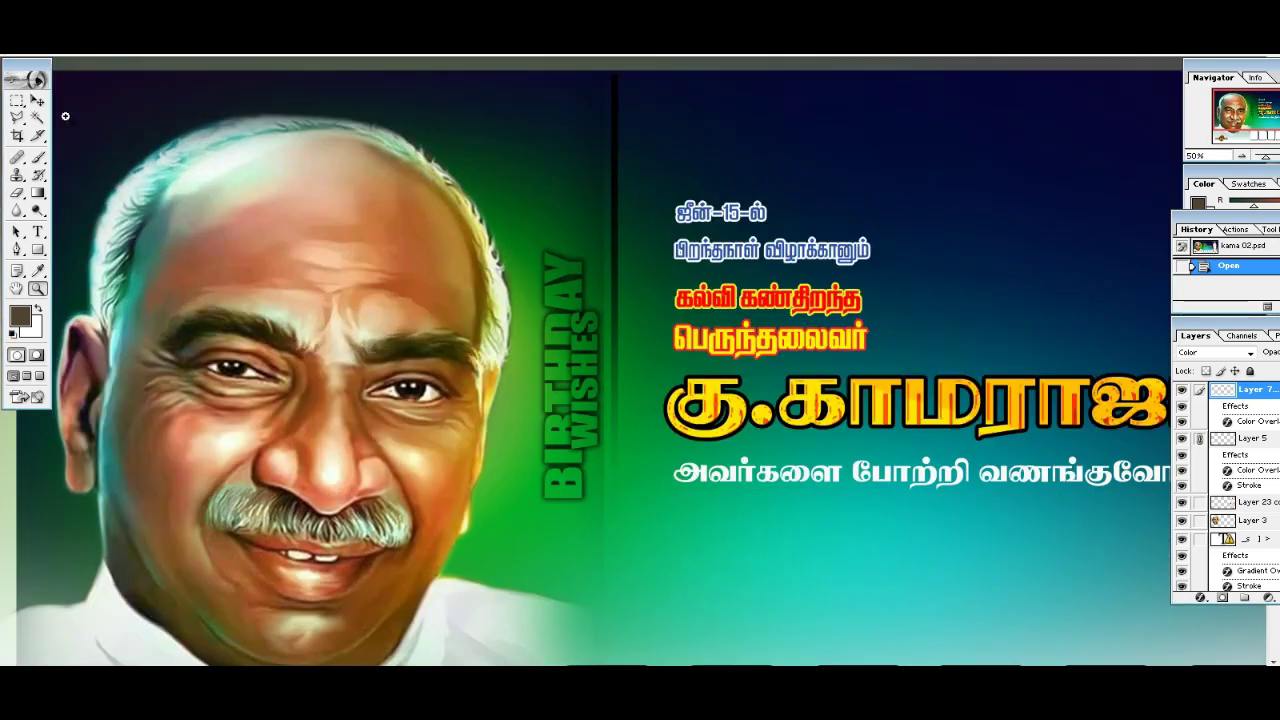
{"action": "scroll", "coordinate": [269, 432], "scroll_direction": "down", "scroll_amount": 4}
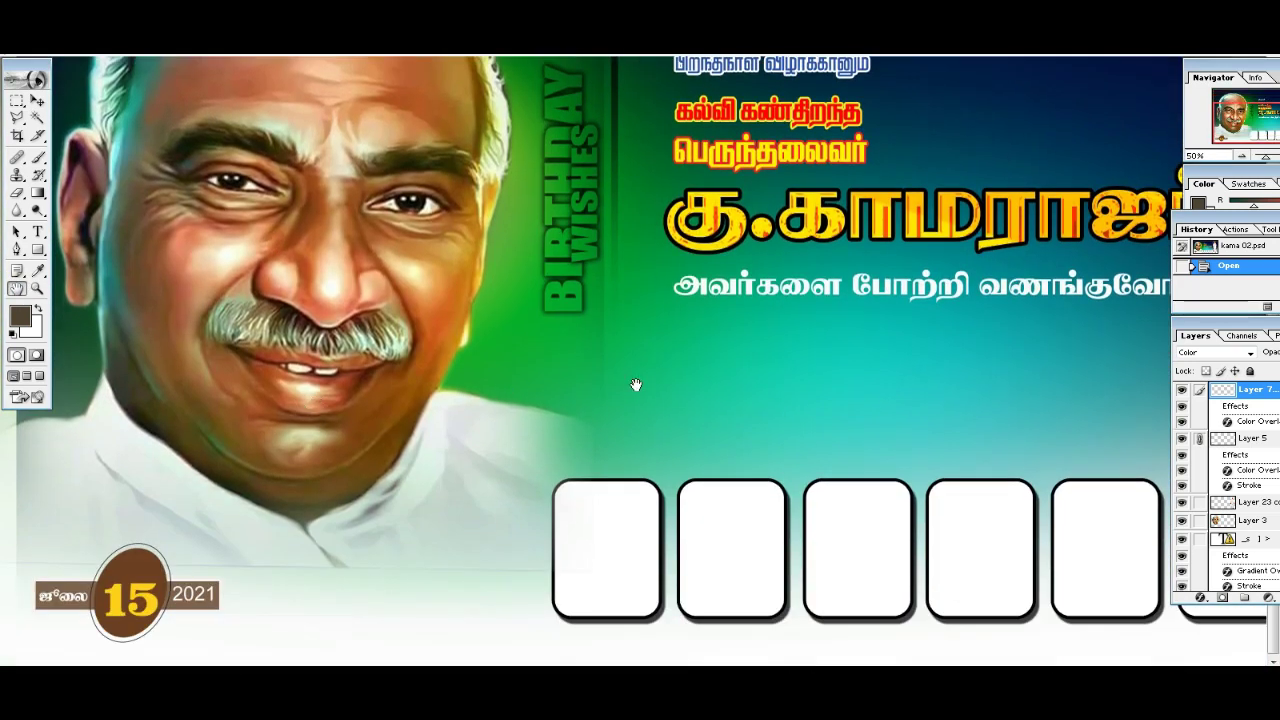
{"action": "left_click_drag", "start_coordinate": [636, 385], "coordinate": [541, 489]}
{"action": "left_click_drag", "start_coordinate": [540, 377], "coordinate": [553, 432]}
{"action": "left_click_drag", "start_coordinate": [882, 288], "coordinate": [592, 295]}
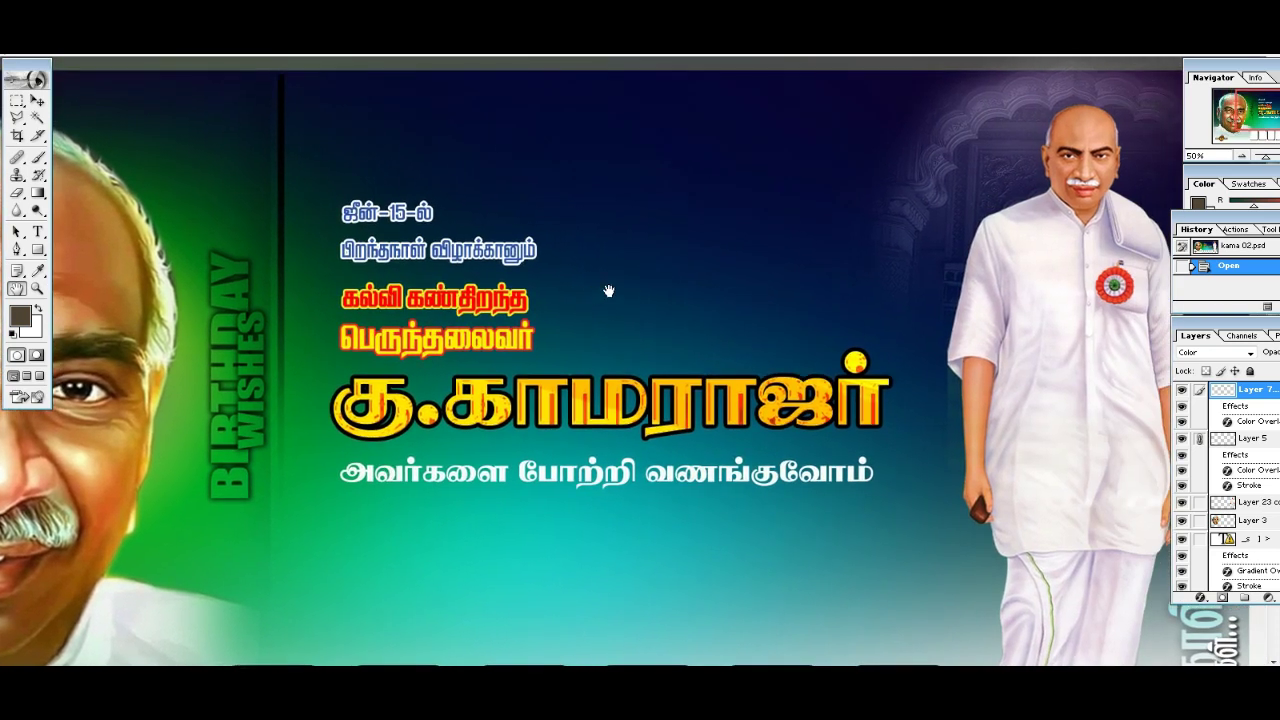
{"action": "key", "text": "ctrl+0"}
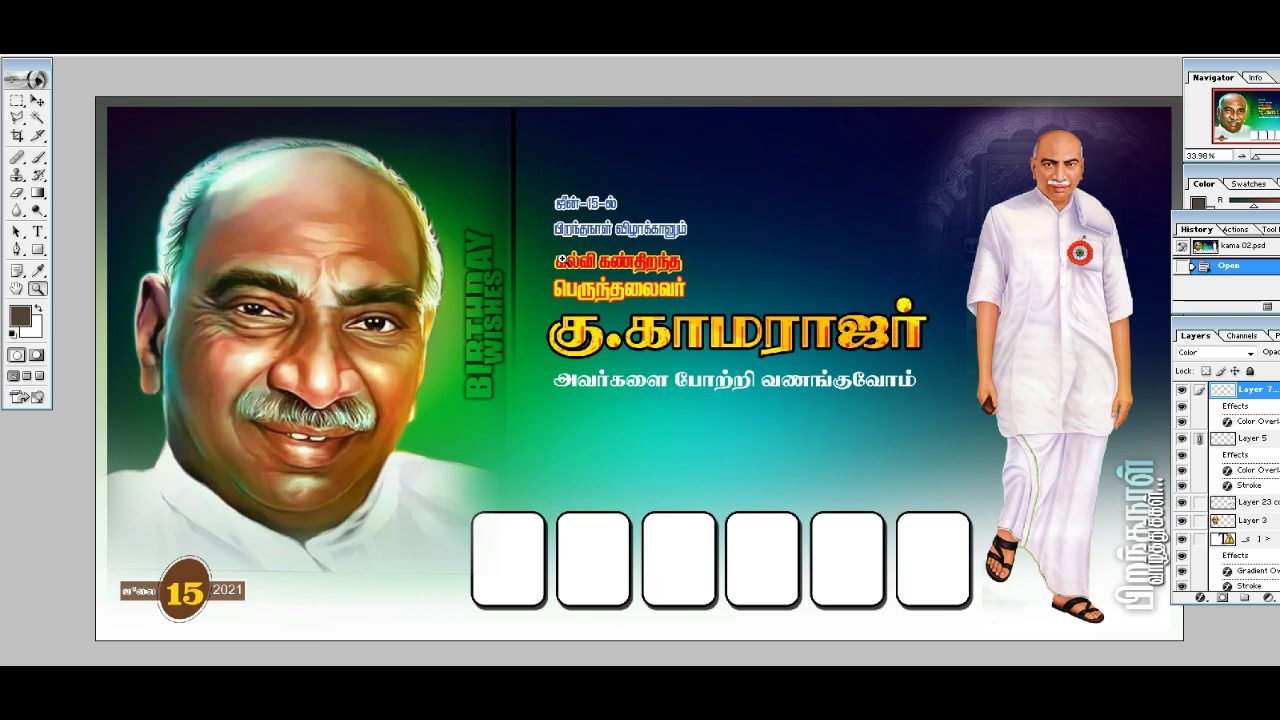
Examine the standing figure from head to feet and the neighbouring title text in close-up, and return to the overview.
{"action": "left_click", "coordinate": [1111, 204]}
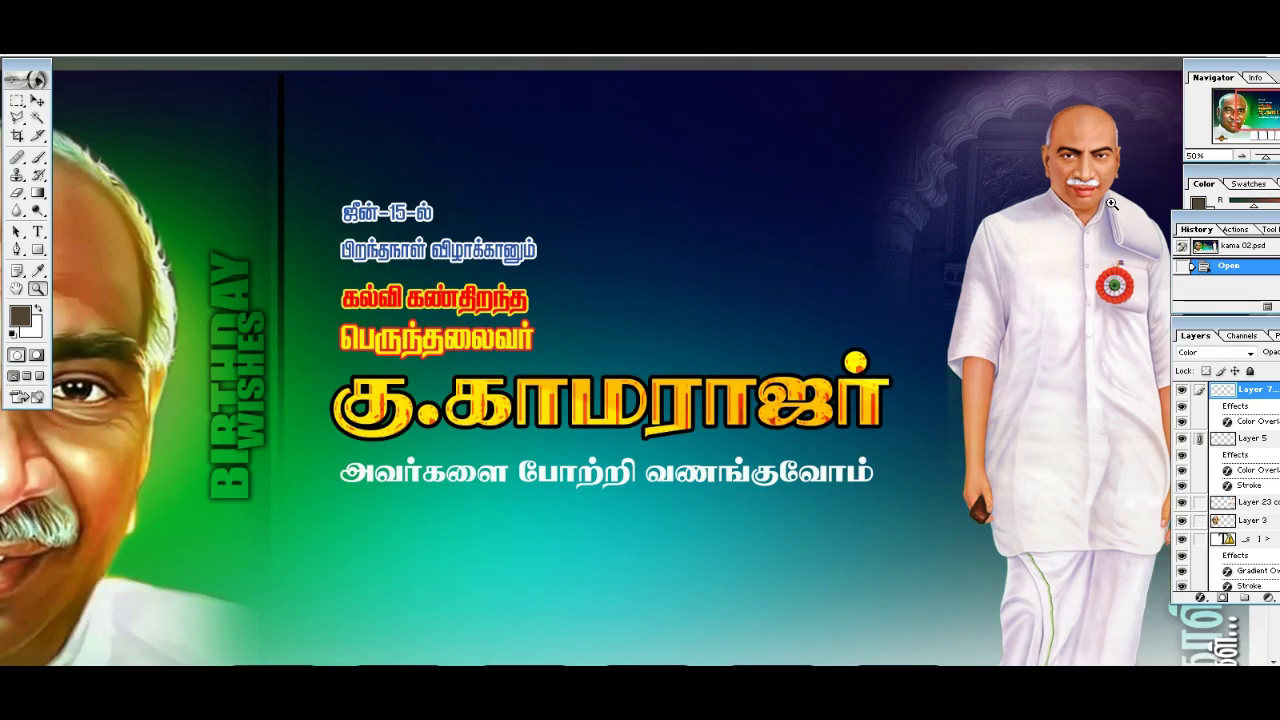
{"action": "left_click", "coordinate": [1111, 204]}
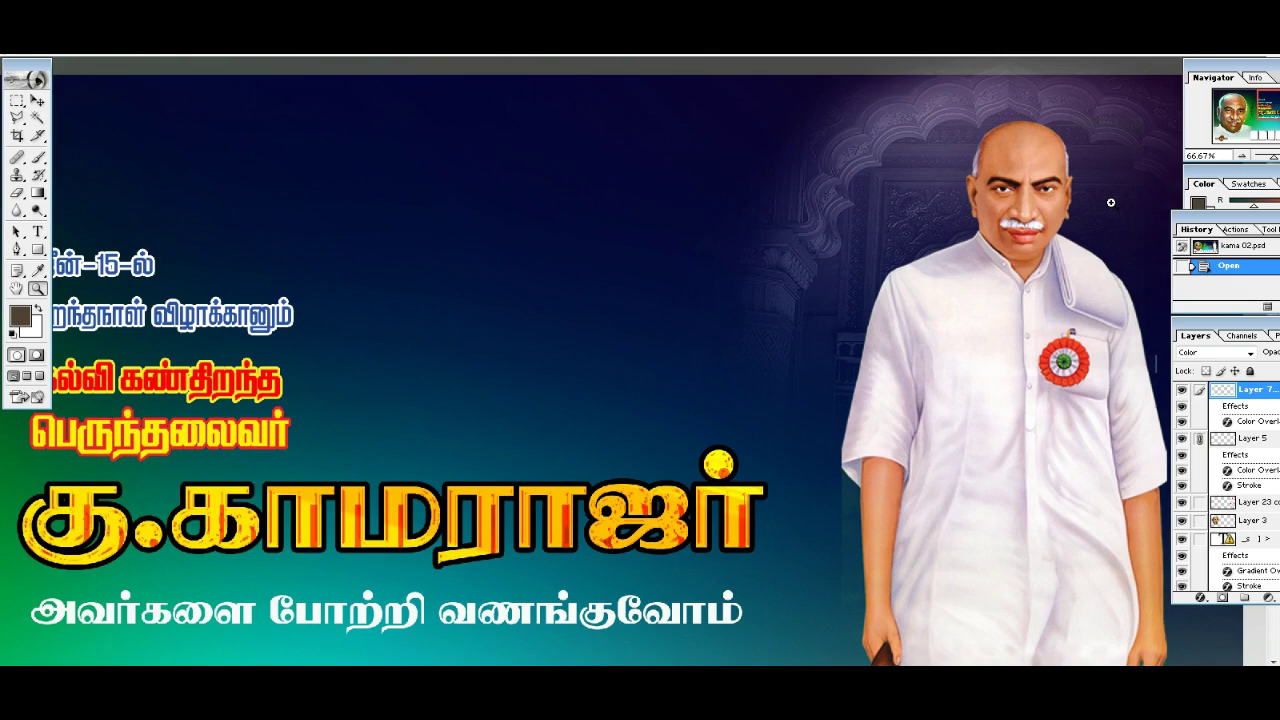
{"action": "left_click_drag", "start_coordinate": [1116, 423], "coordinate": [1118, 187]}
{"action": "left_click_drag", "start_coordinate": [1020, 571], "coordinate": [1020, 354]}
{"action": "left_click_drag", "start_coordinate": [797, 403], "coordinate": [1080, 420]}
{"action": "left_click_drag", "start_coordinate": [500, 354], "coordinate": [742, 373]}
{"action": "scroll", "coordinate": [742, 373], "scroll_direction": "up", "scroll_amount": 5}
{"action": "scroll", "coordinate": [700, 390], "scroll_direction": "left", "scroll_amount": 5}
{"action": "right_click", "coordinate": [406, 296]}
{"action": "left_click", "coordinate": [440, 305]}
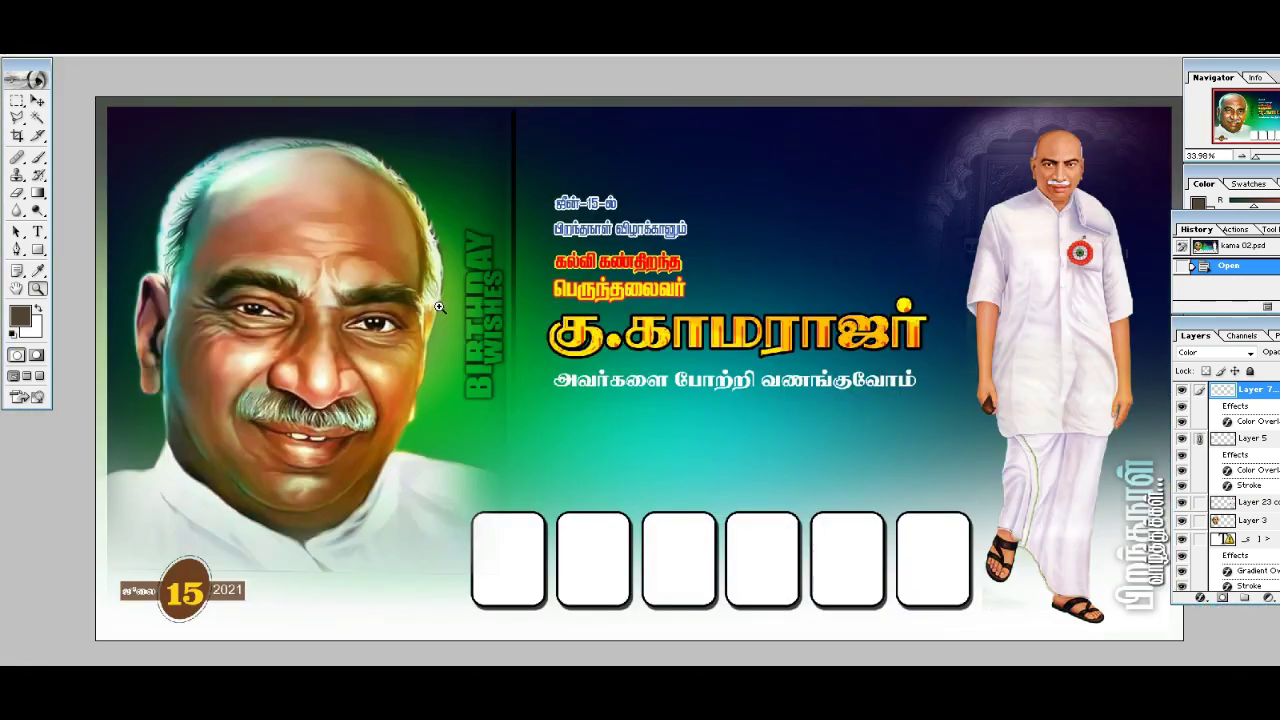
Inspect the large portrait's face in close-up, and fit the whole banner back in view.
{"action": "left_click", "coordinate": [340, 355]}
{"action": "left_click_drag", "start_coordinate": [377, 425], "coordinate": [417, 368]}
{"action": "right_click", "coordinate": [471, 391]}
{"action": "left_click", "coordinate": [486, 399]}
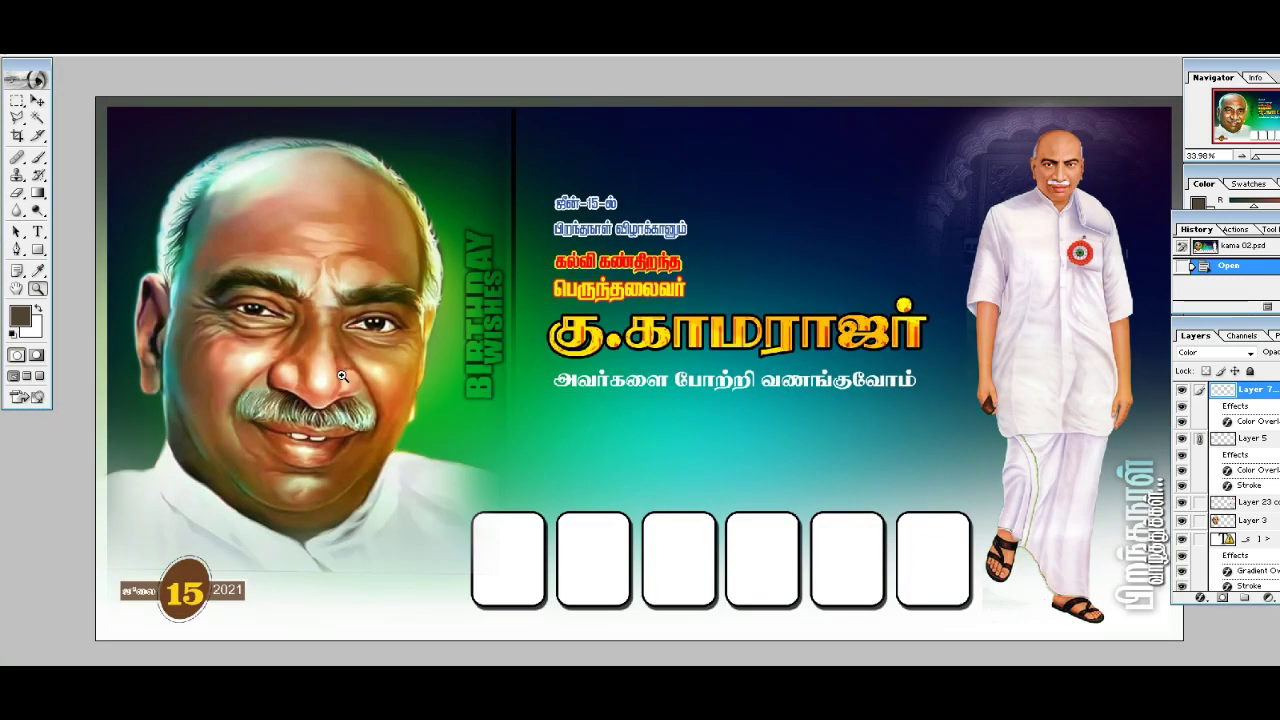